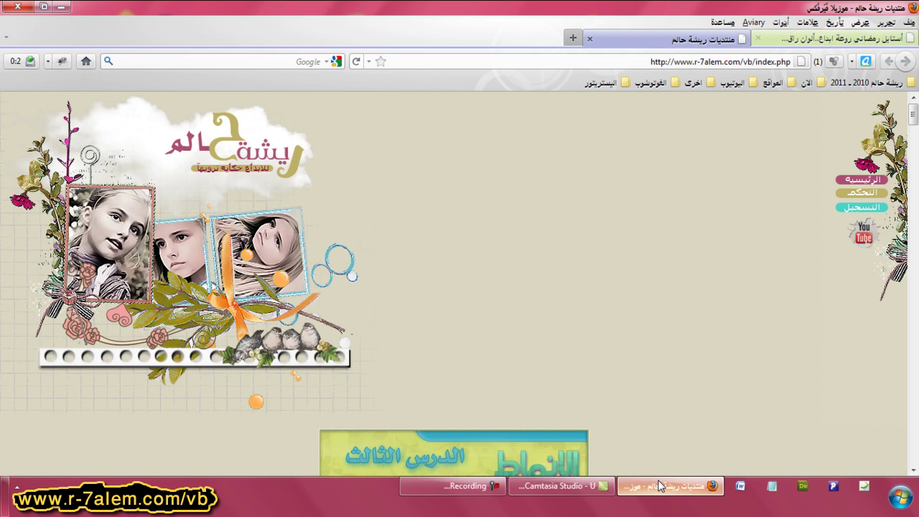
Close the Camtasia Studio window and bring the forum's browser window back up.
left_click(659, 485)
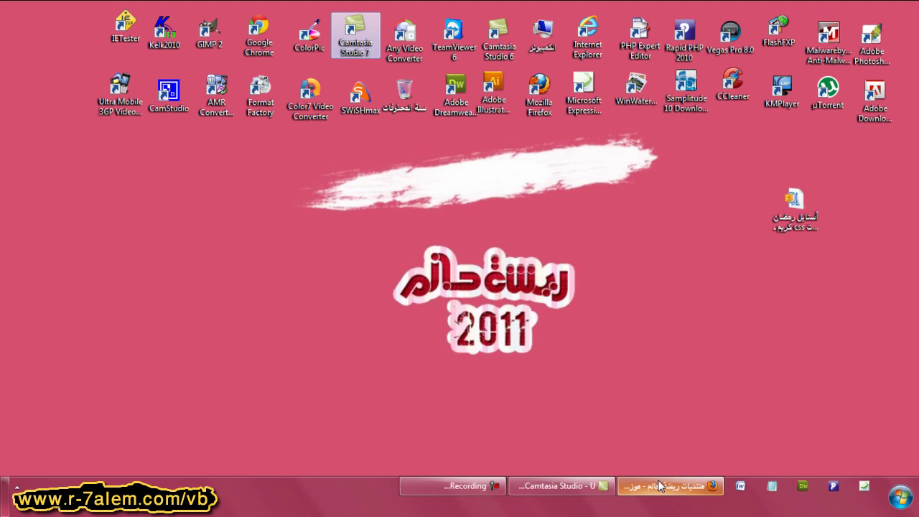
right_click(562, 486)
left_click(629, 452)
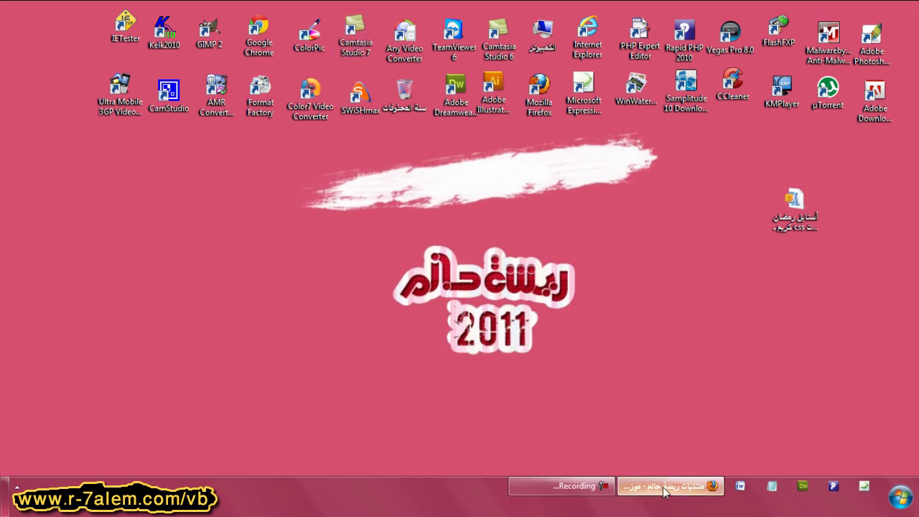
left_click(668, 486)
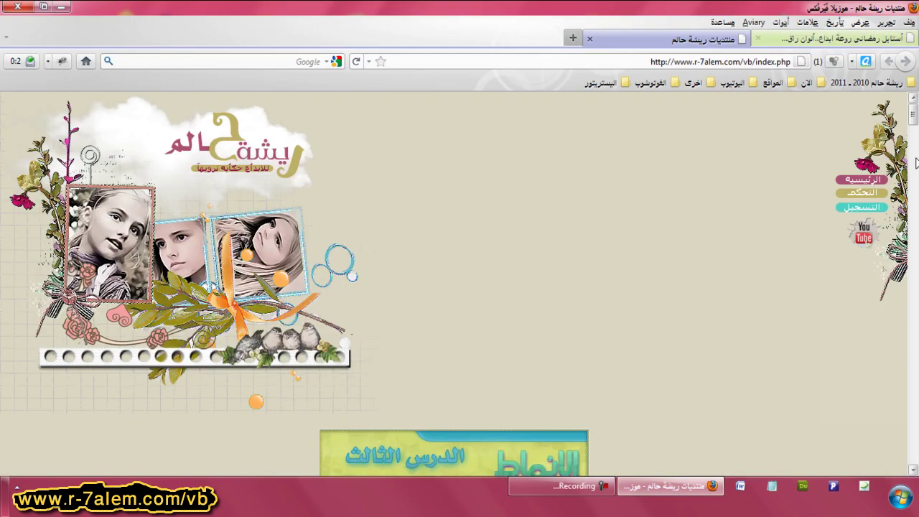
Open the Ramadan style thread and go through its preview and download section.
left_click(860, 39)
left_click_drag(912, 154, 913, 246)
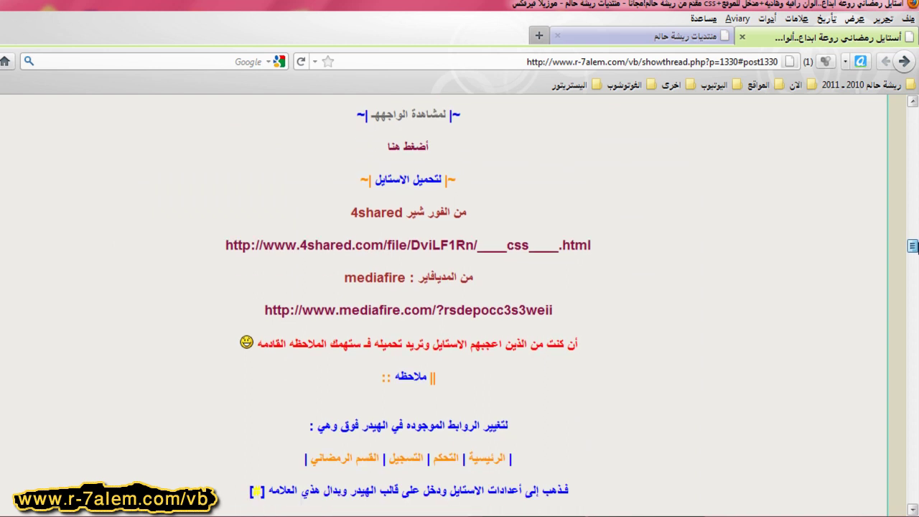
left_click_drag(557, 144, 320, 188)
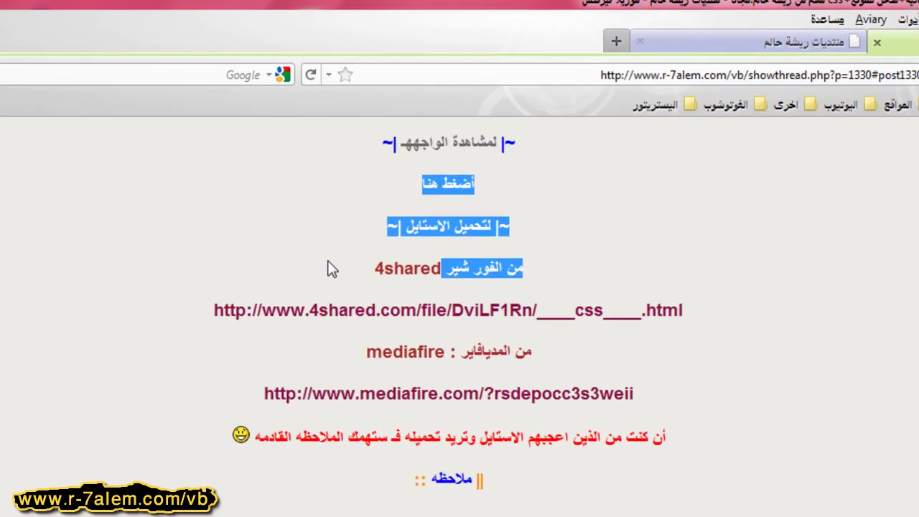
left_click_drag(337, 242, 557, 233)
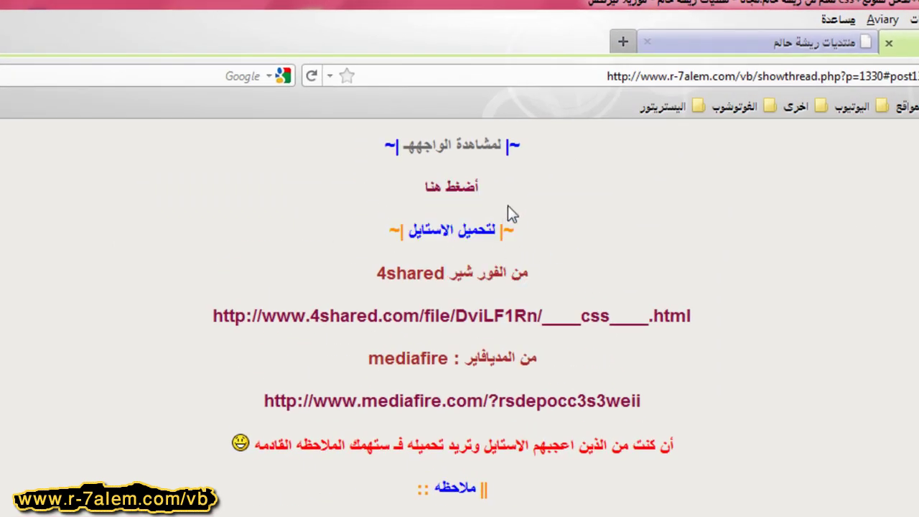
Open the thread's 4shared and mediafire download links in new tabs.
right_click(576, 303)
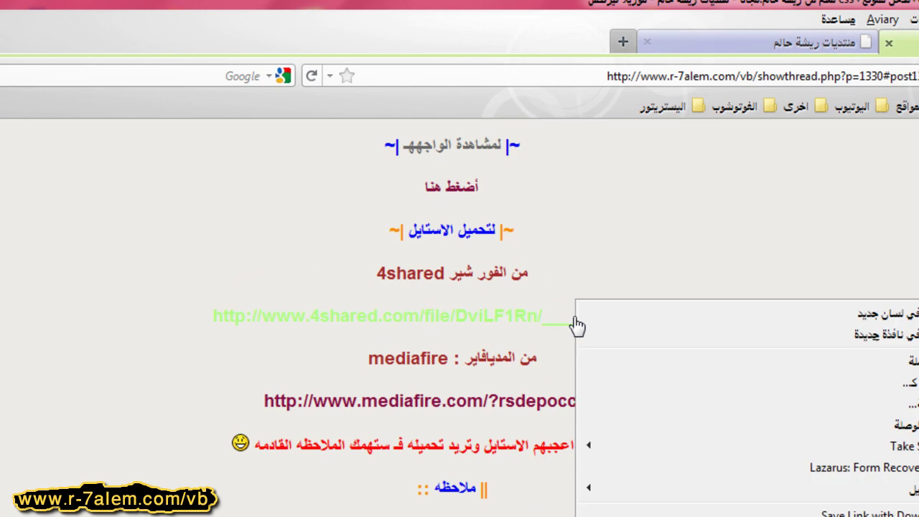
left_click(706, 312)
left_click(606, 404)
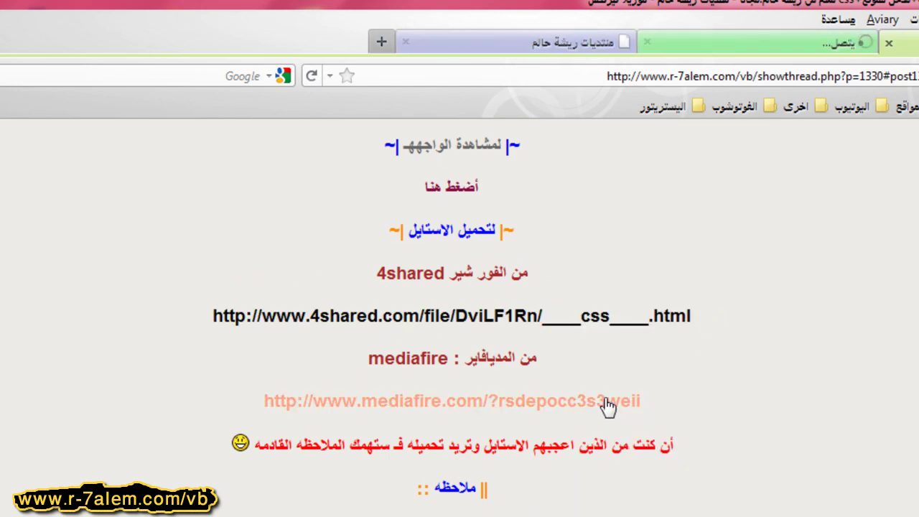
right_click(607, 406)
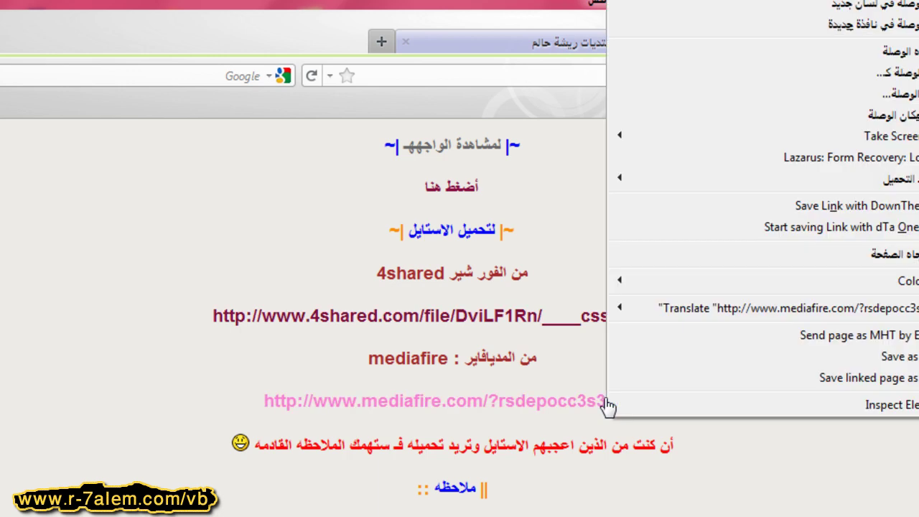
left_click(864, 8)
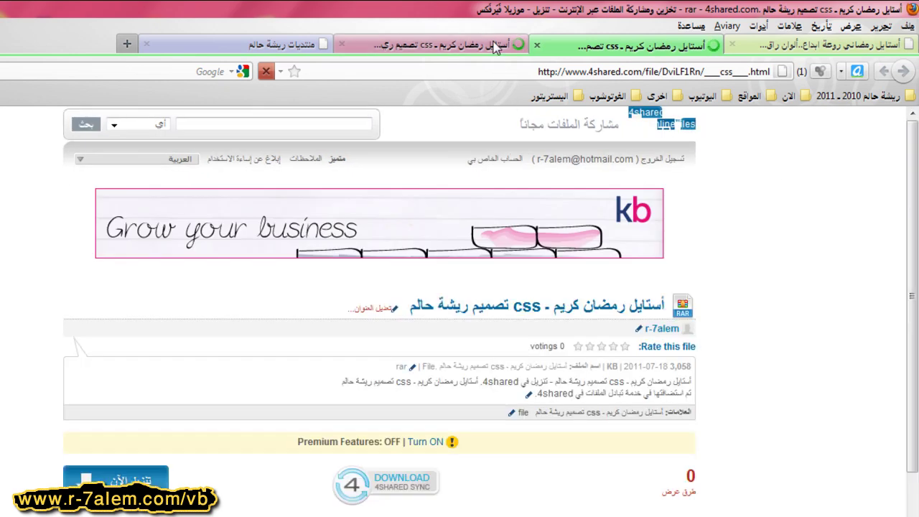
Try the style archive's download on MediaFire, cancel the download dialogs and close the page.
left_click(497, 45)
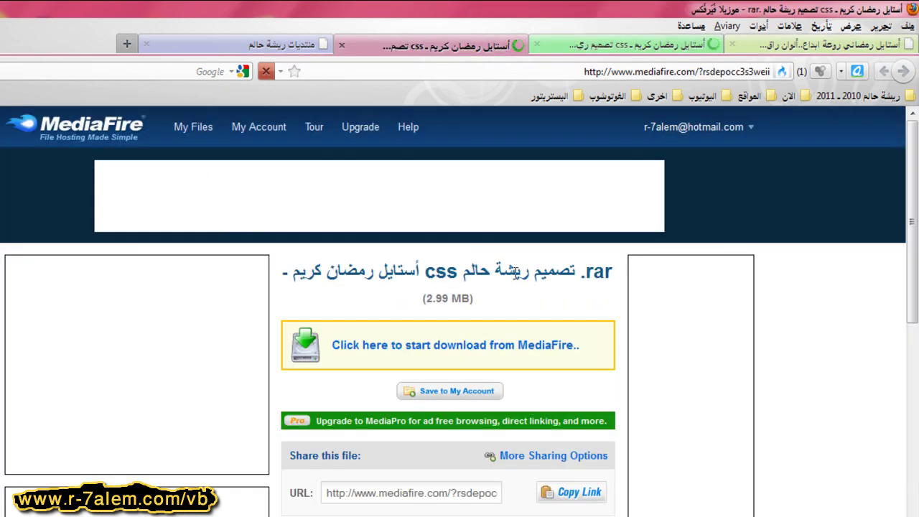
left_click(532, 348)
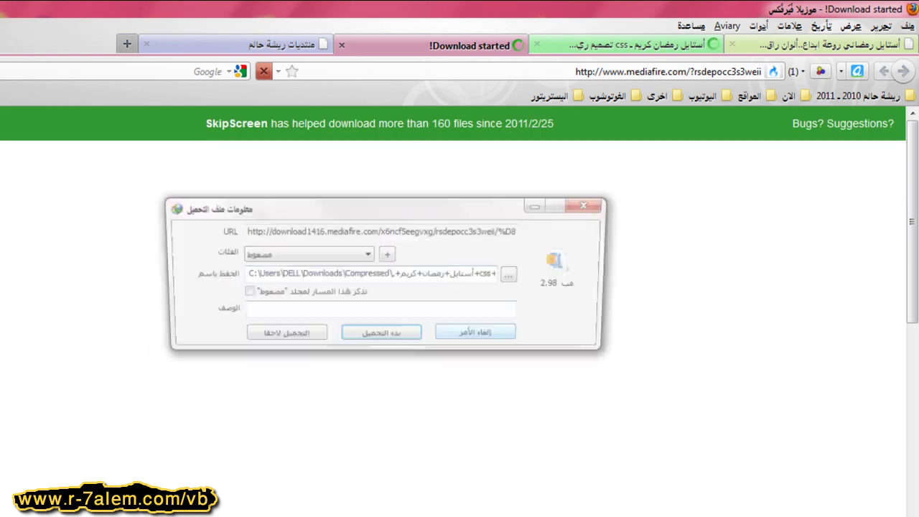
left_click(590, 207)
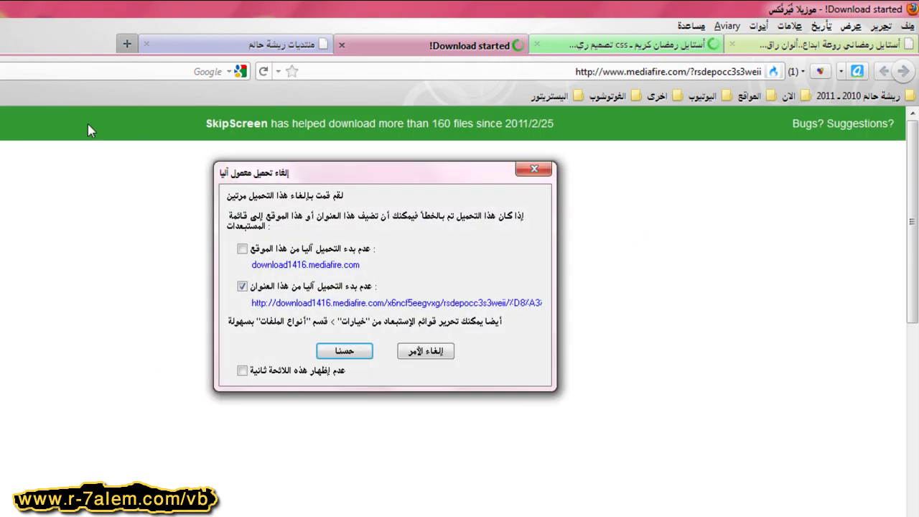
left_click(548, 173)
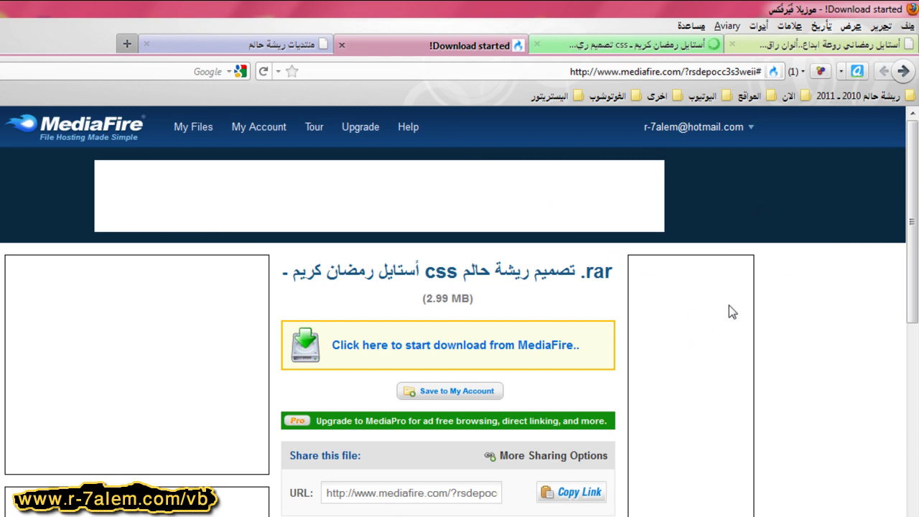
left_click(548, 352)
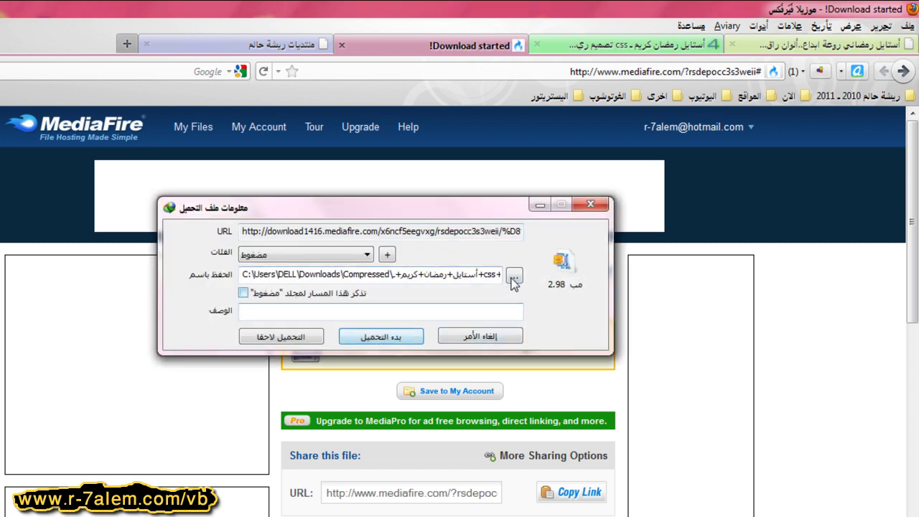
left_click(588, 205)
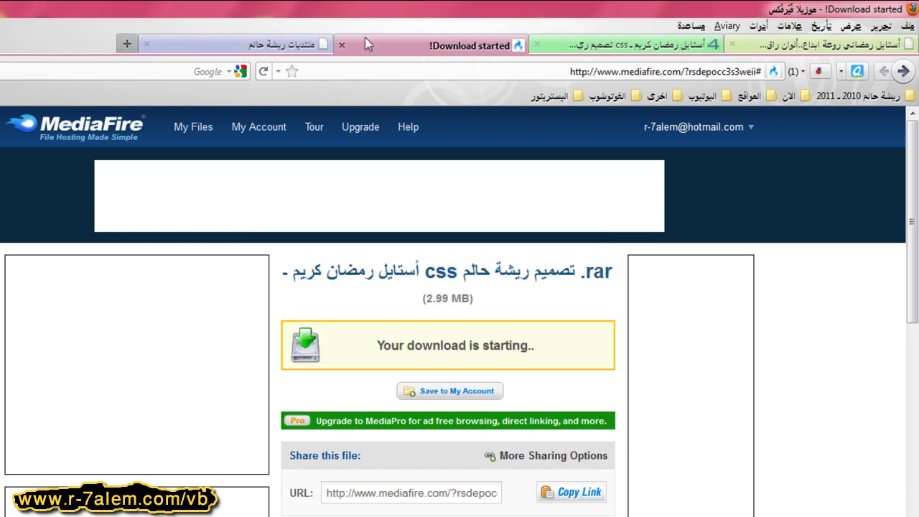
left_click(342, 45)
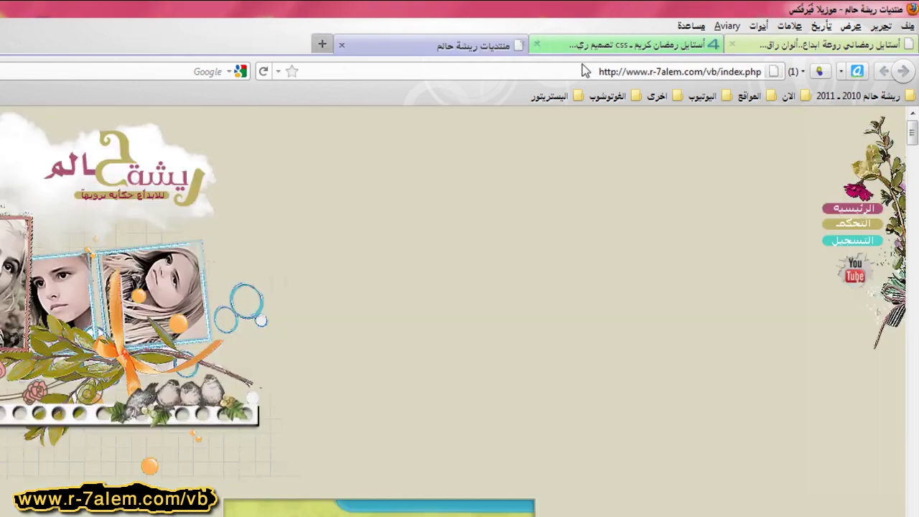
Request the style archive's download on 4shared and close the page during the waiting countdown.
left_click(625, 47)
left_click_drag(908, 229, 907, 282)
left_click(369, 361)
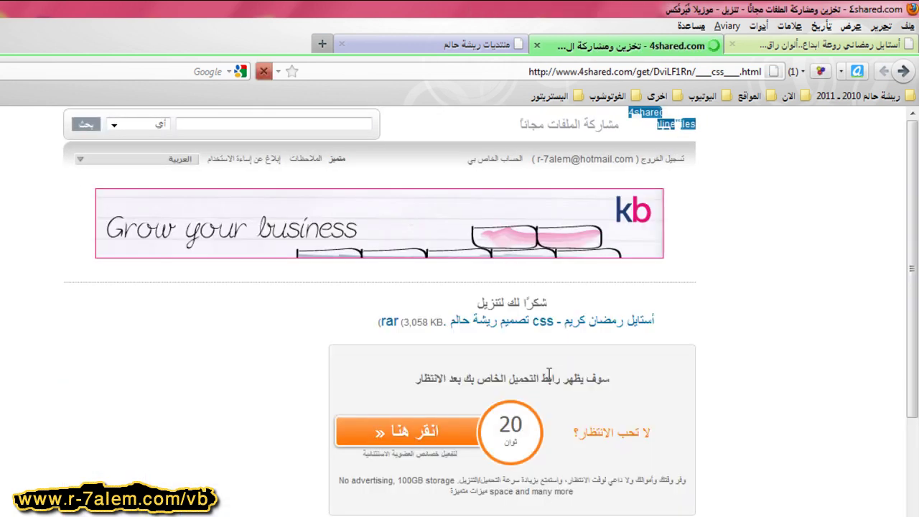
double_click(510, 425)
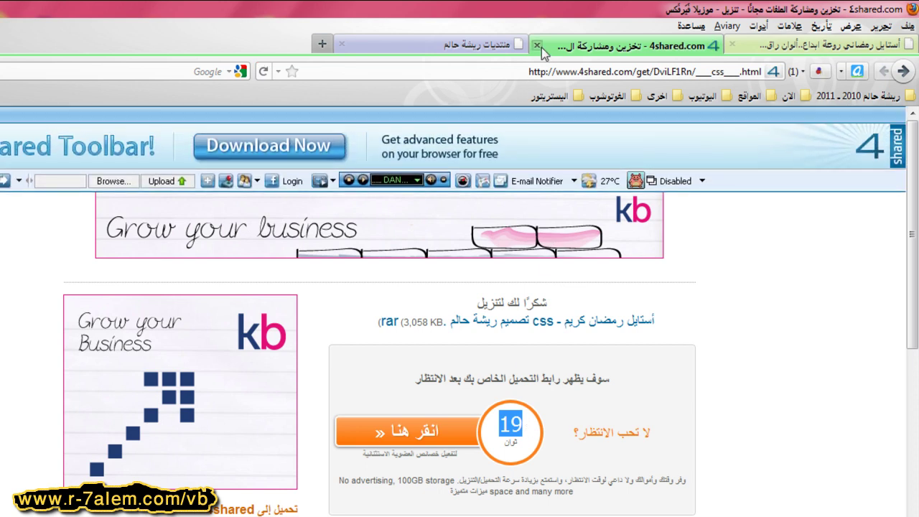
left_click(537, 45)
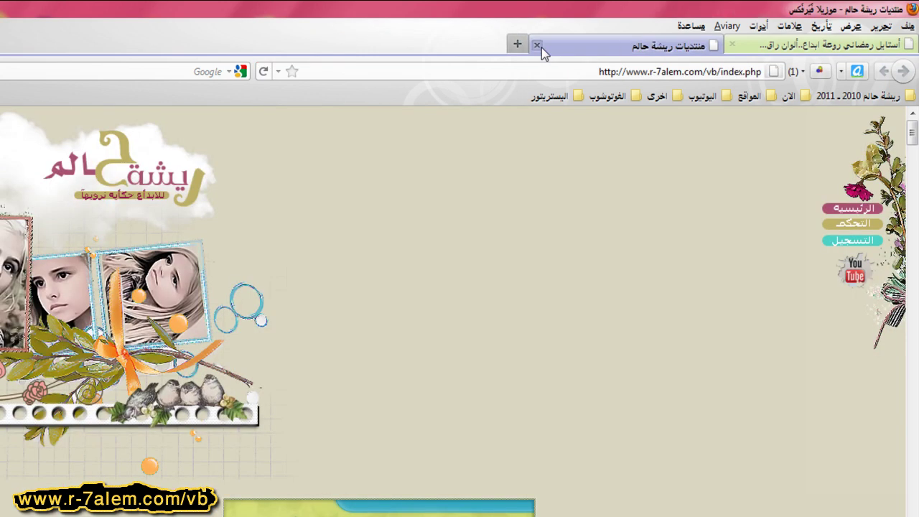
Close the style thread and refresh the desktop.
left_click(765, 47)
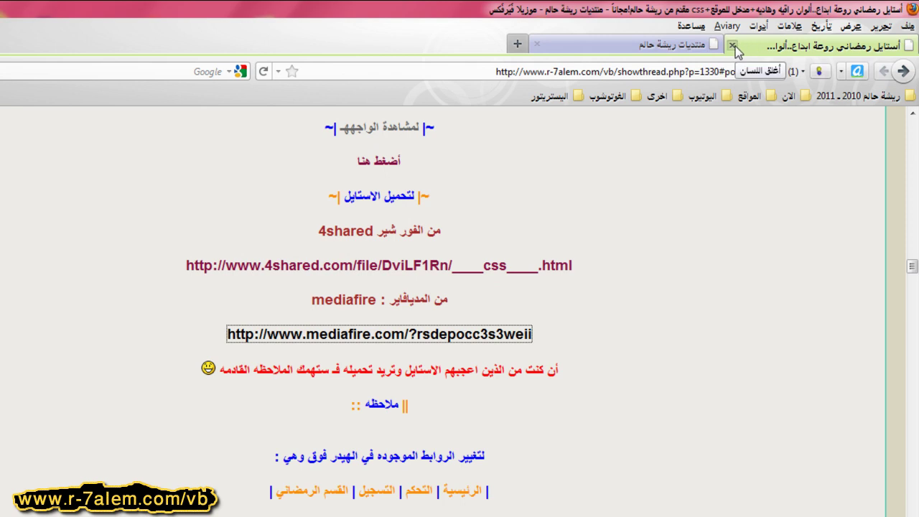
left_click(732, 46)
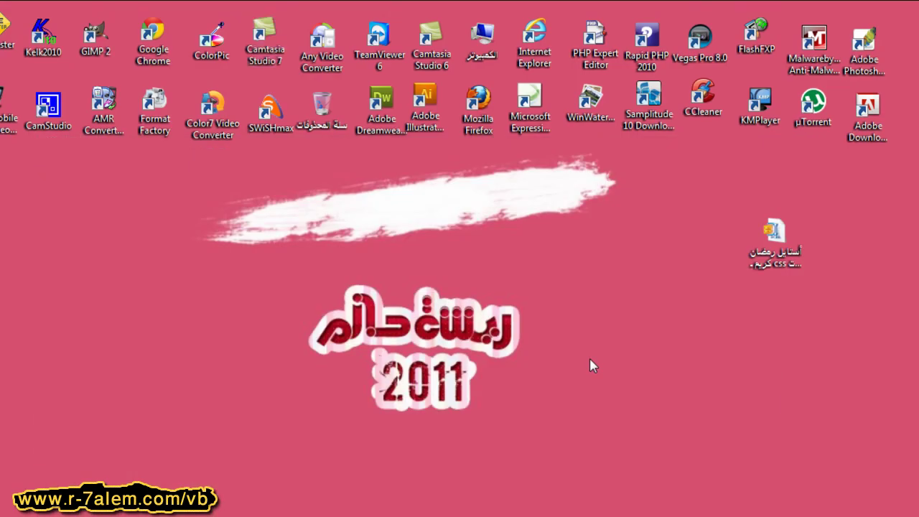
right_click(590, 359)
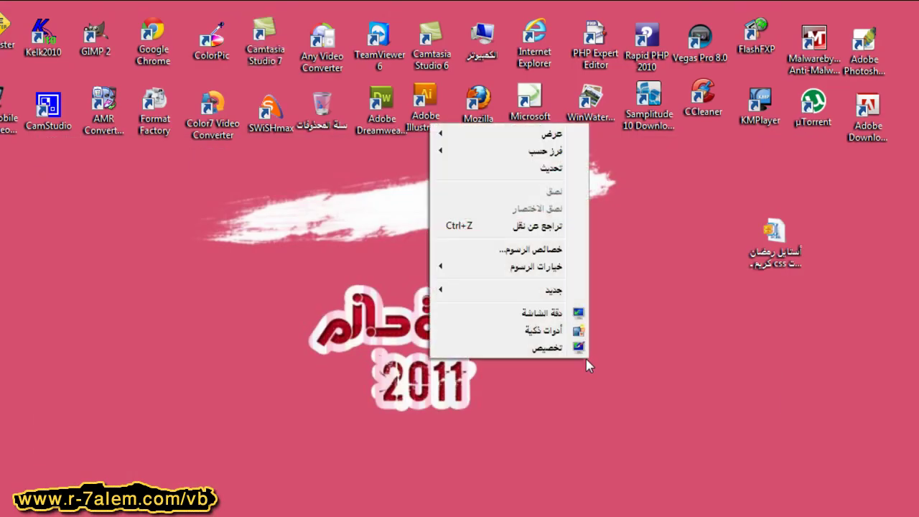
left_click(542, 168)
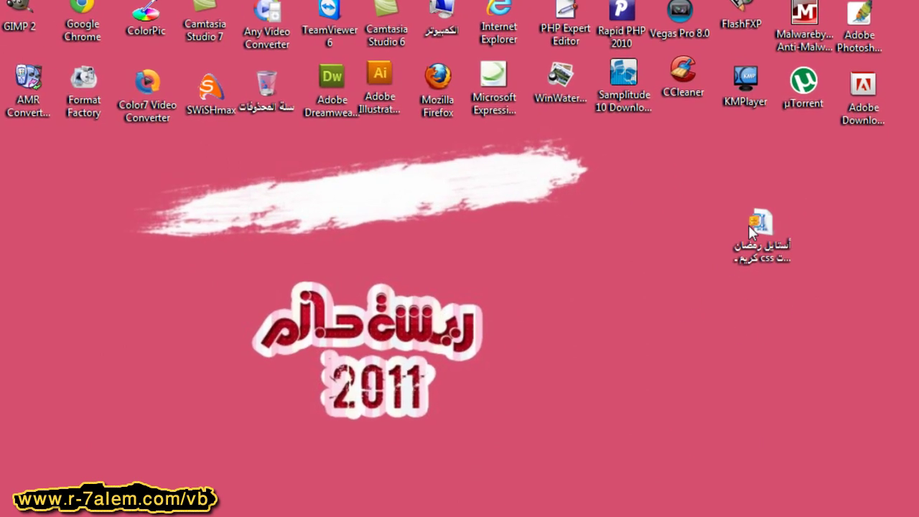
Extract the Ramadan style archive into its own desktop folder and open the inner folder "أستايل رمضان كريم ـ css".
right_click(770, 234)
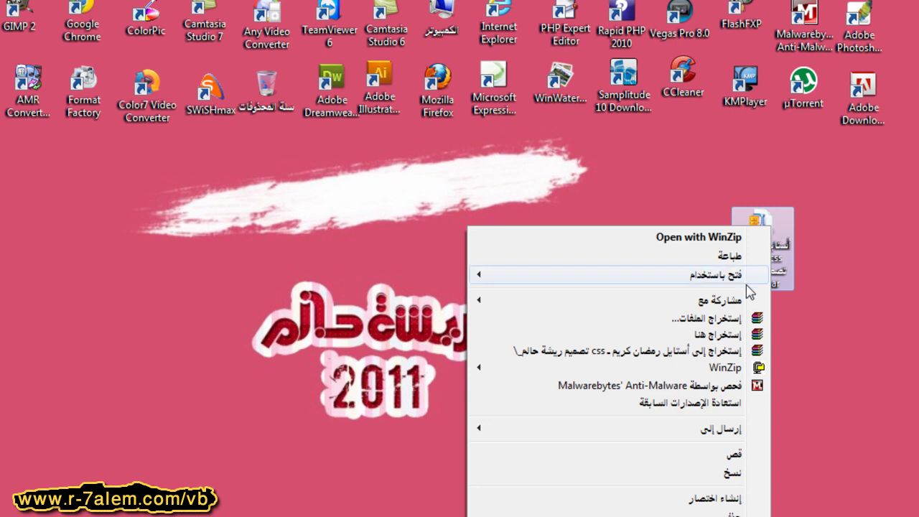
left_click(706, 349)
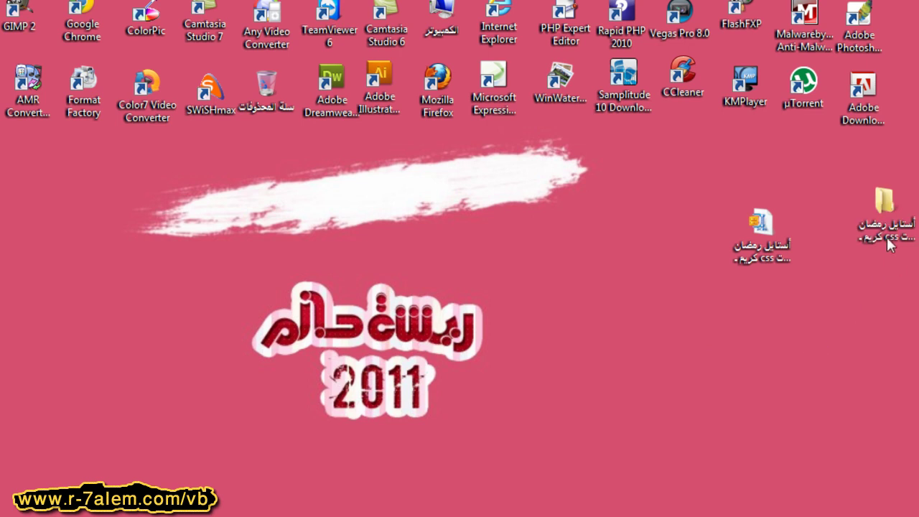
double_click(886, 240)
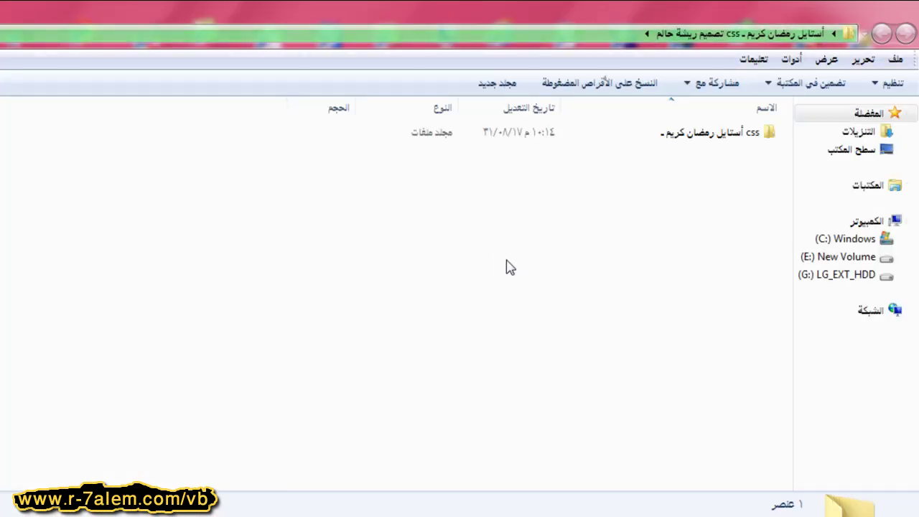
double_click(621, 137)
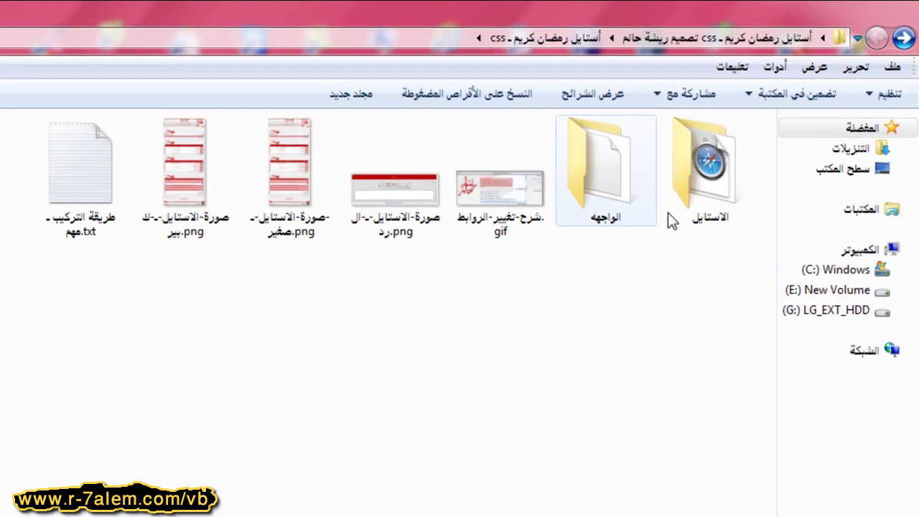
Preview index.html from the folder الواجهه in the browser and close the preview.
left_click_drag(721, 271, 336, 376)
left_click(592, 193)
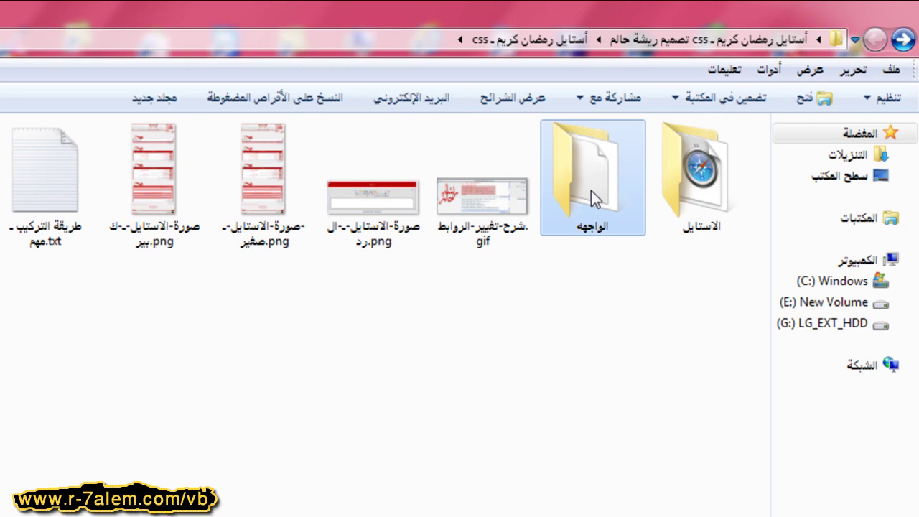
double_click(590, 190)
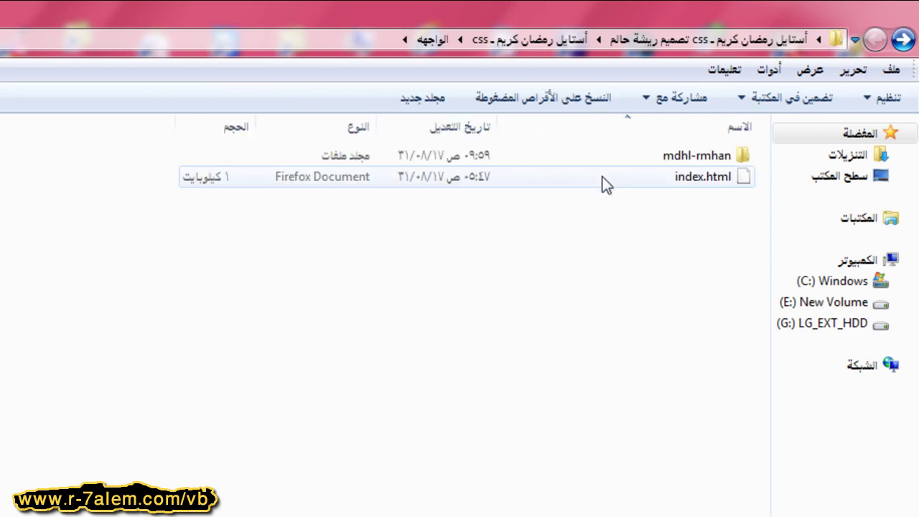
left_click(615, 174)
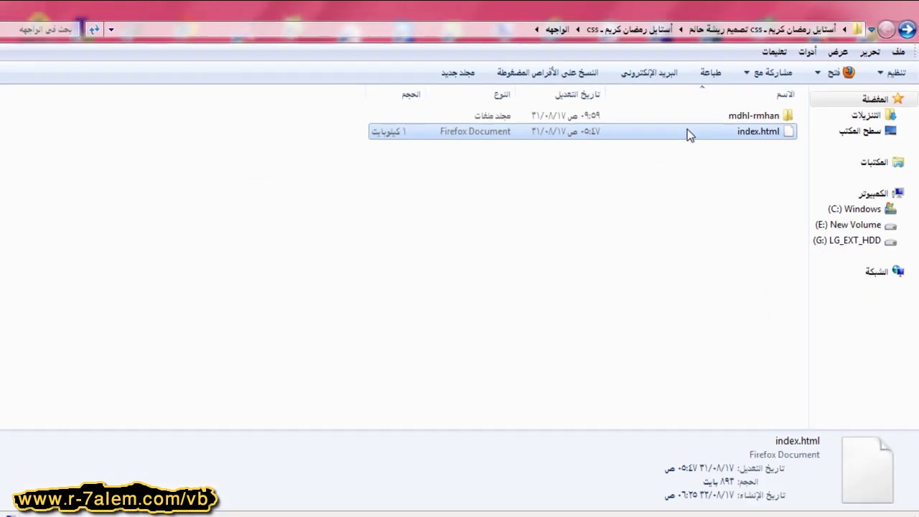
double_click(687, 135)
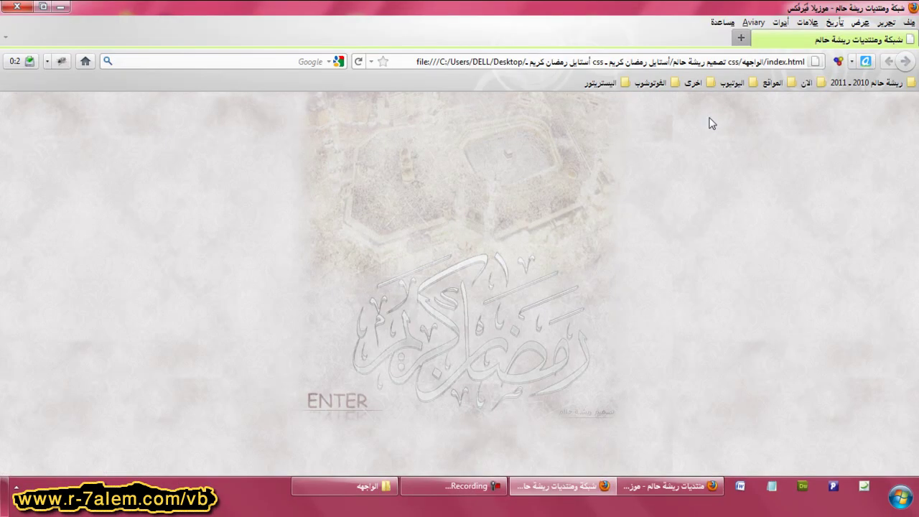
left_click(17, 6)
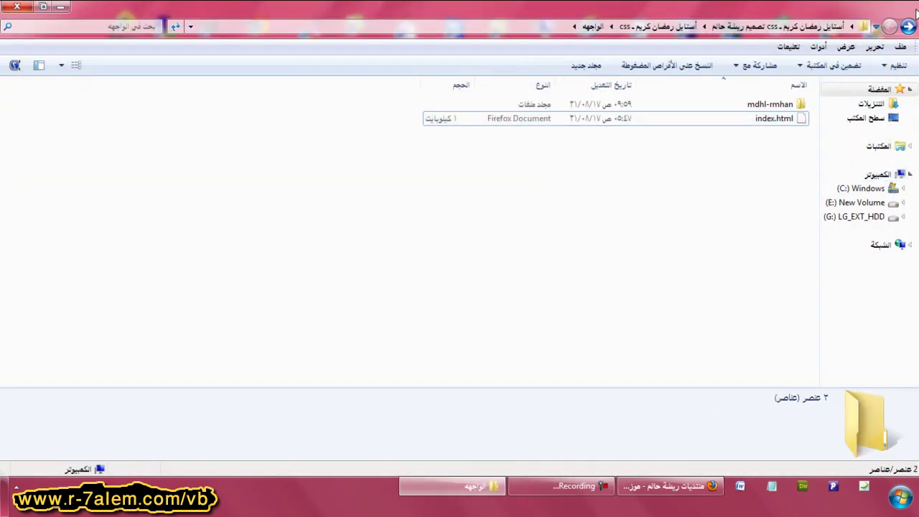
Return to the folder that holds the الاستايل and الواجهه subfolders.
key("BackSpace")
left_click_drag(727, 185, 315, 172)
left_click_drag(624, 260, 760, 212)
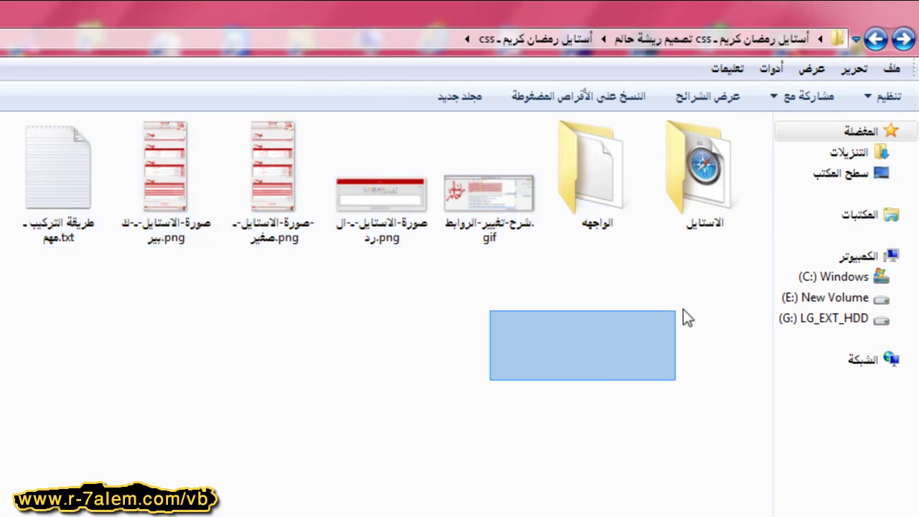
left_click_drag(683, 309, 682, 309)
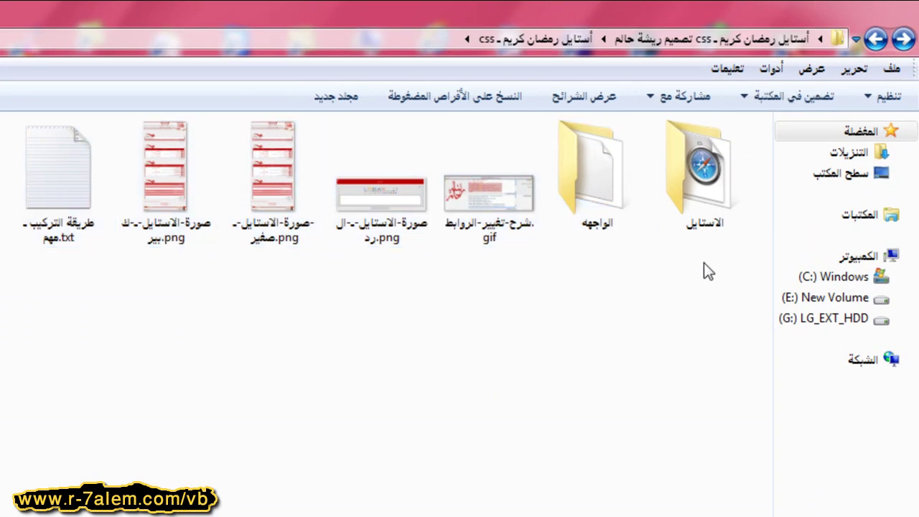
Open the الاستايل folder of the extracted Ramadan style.
left_click(710, 204)
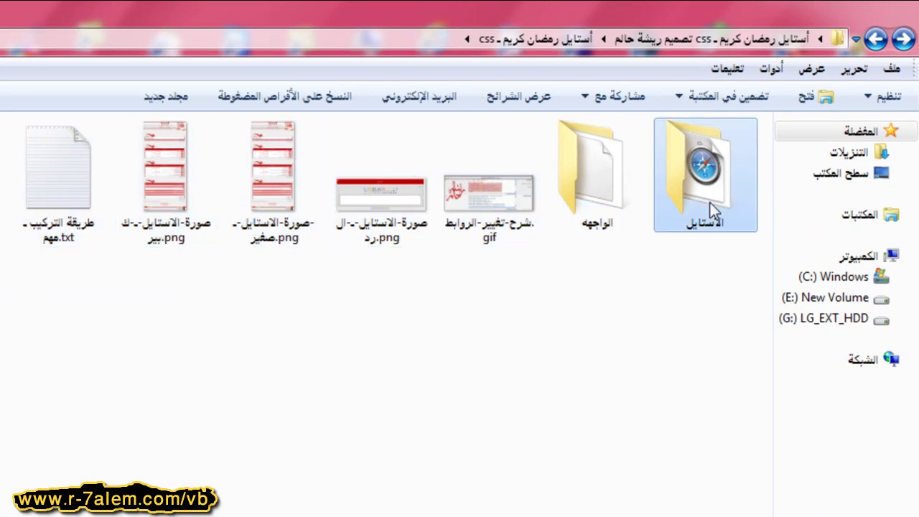
left_click_drag(702, 281, 721, 171)
double_click(720, 171)
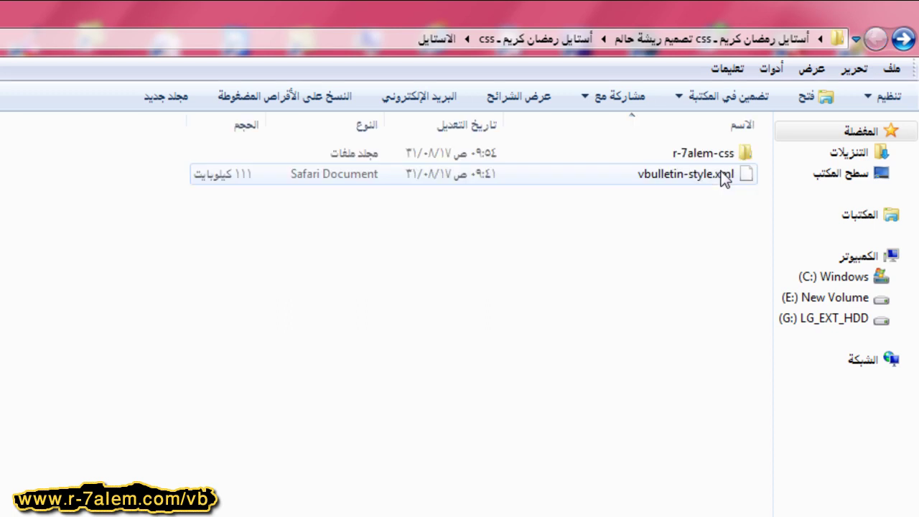
Examine the r-7alem-css folder and the vbulletin-style.xml file, and refresh the folder.
left_click_drag(710, 250, 254, 307)
left_click_drag(501, 223, 618, 201)
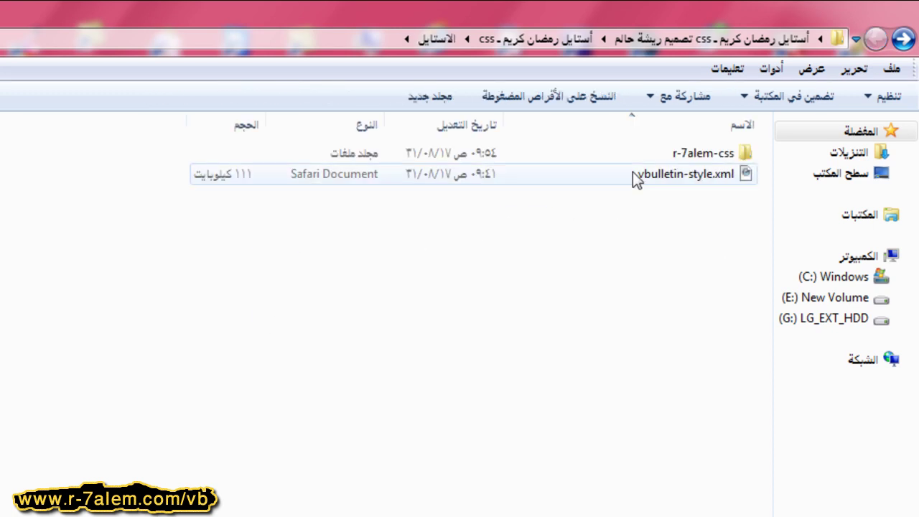
left_click(640, 153)
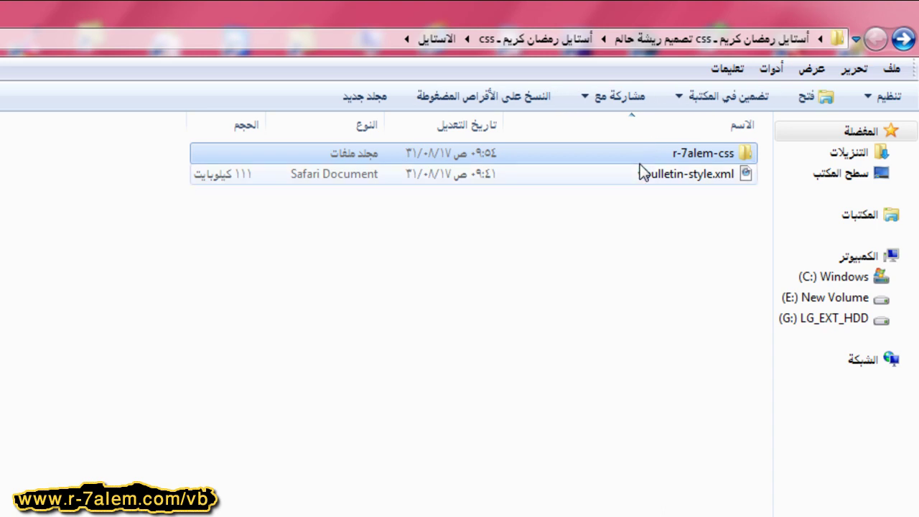
left_click(641, 175)
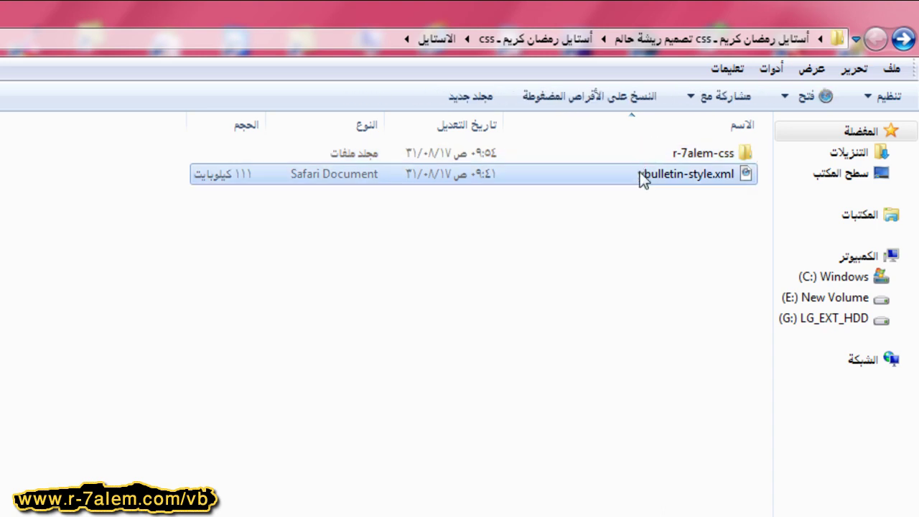
left_click_drag(642, 267, 7, 189)
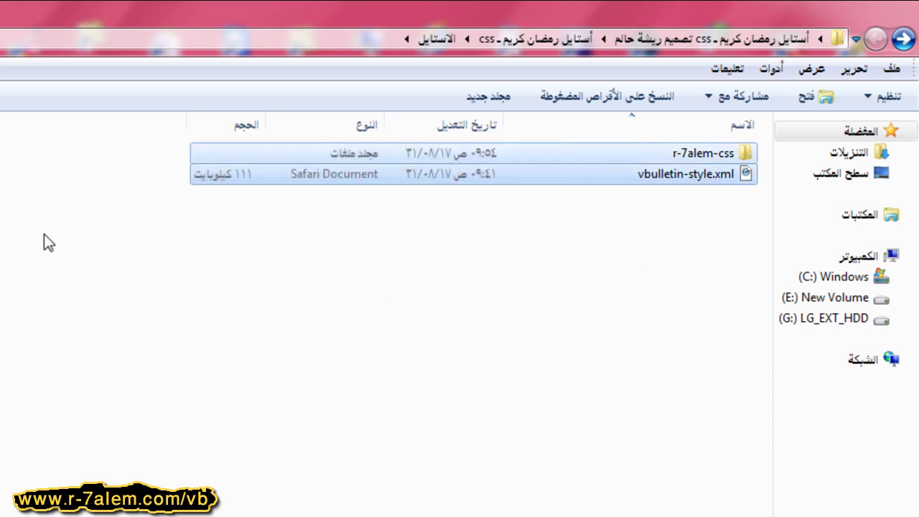
left_click(72, 254)
right_click(73, 254)
left_click(39, 327)
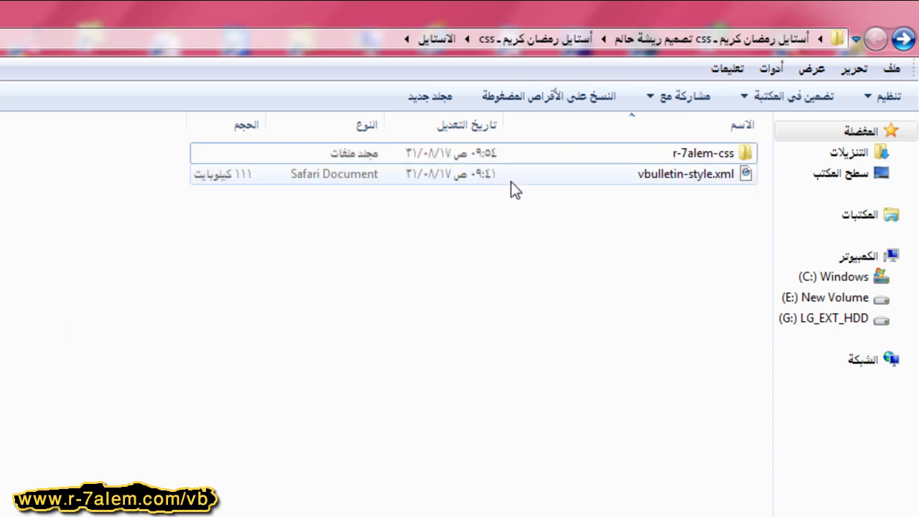
Look over the images and subfolders inside r-7alem-css and return to the الاستايل folder.
left_click(503, 149)
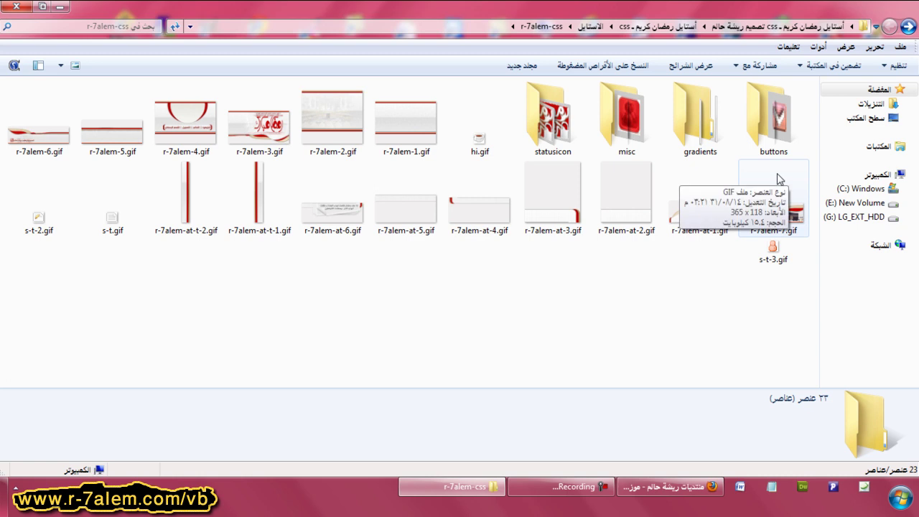
key("BackSpace")
left_click(369, 225)
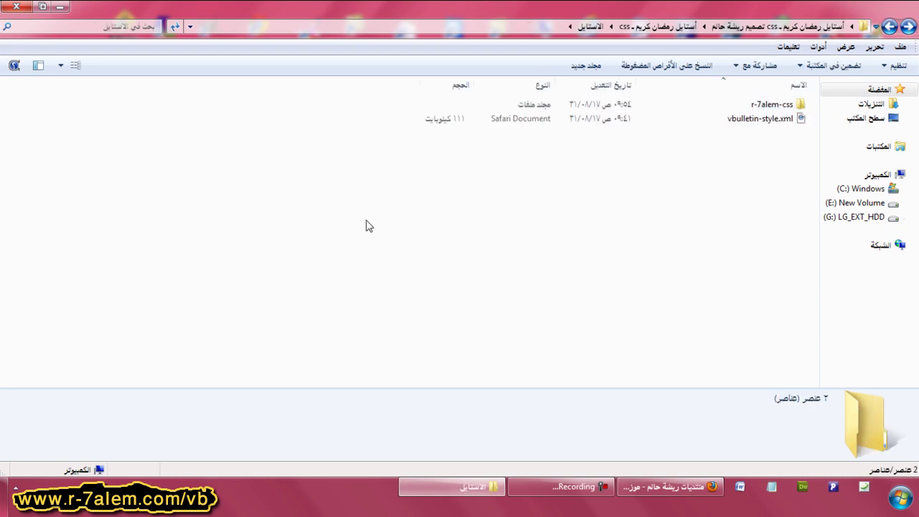
Refresh the desktop, launch FlashFXP from it and accept the evaluation notice.
key("super+d")
right_click(513, 265)
left_click(492, 306)
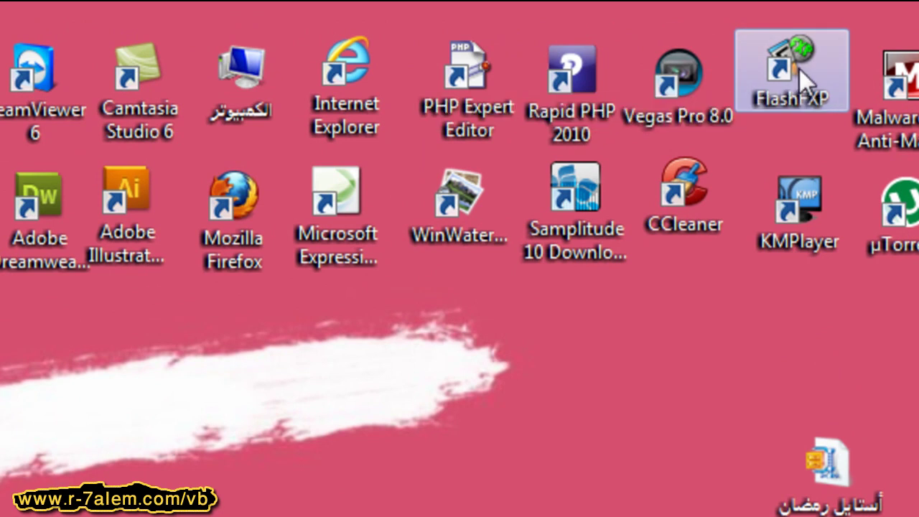
double_click(798, 68)
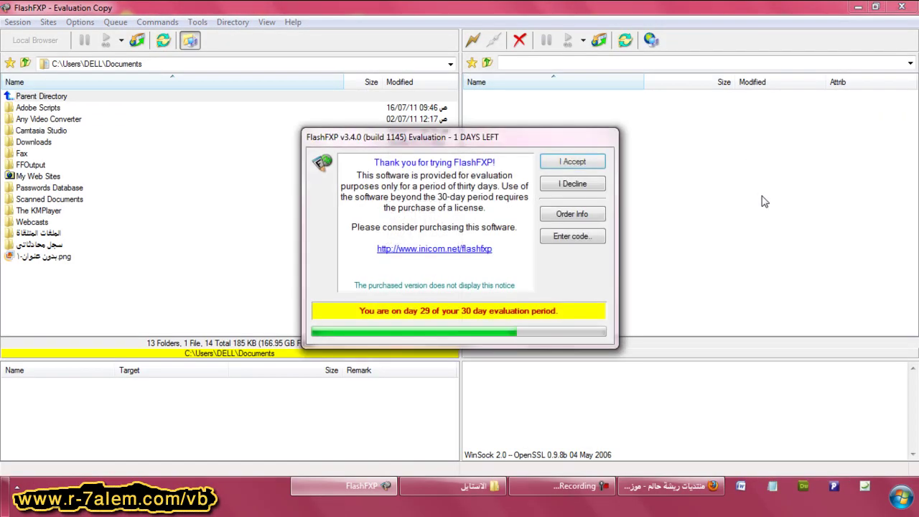
left_click(582, 164)
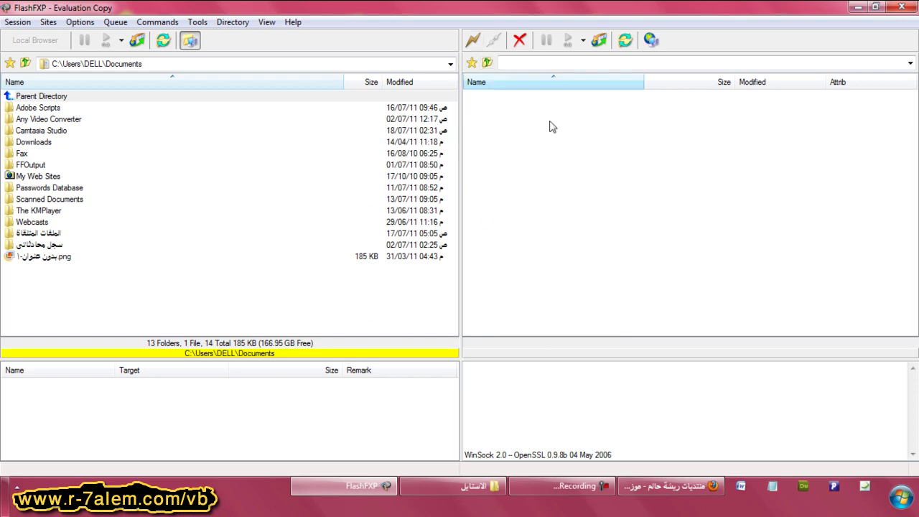
Browse the local files from the desktop through the extracted Ramadan style folders into الاستايل and select r-7alem-css.
left_click(450, 64)
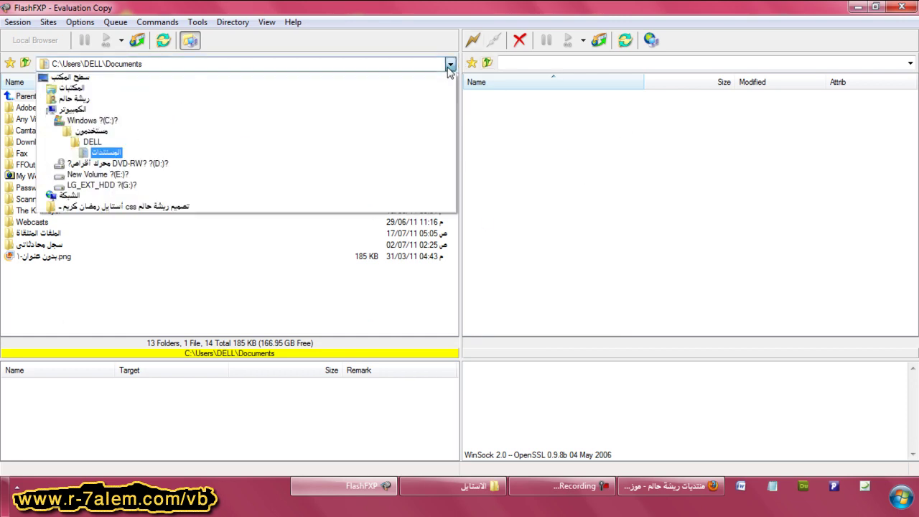
left_click(449, 64)
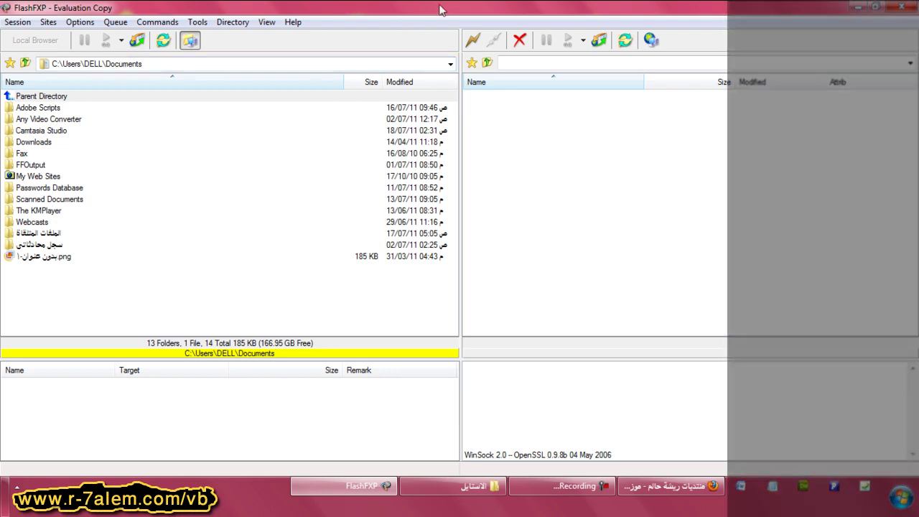
left_click(450, 64)
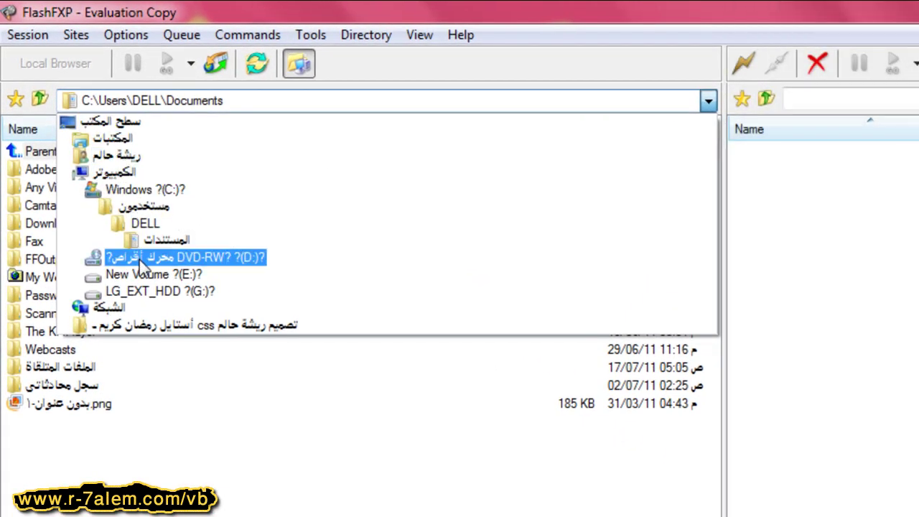
left_click(117, 124)
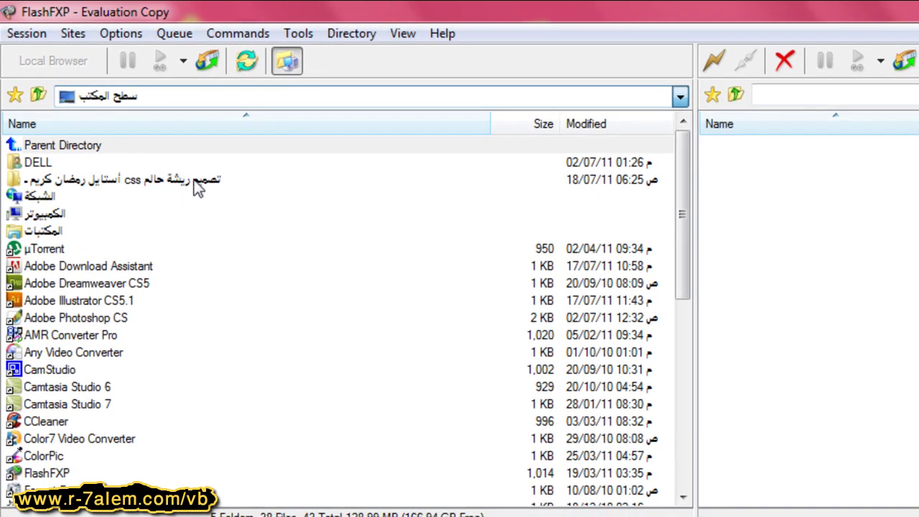
double_click(197, 181)
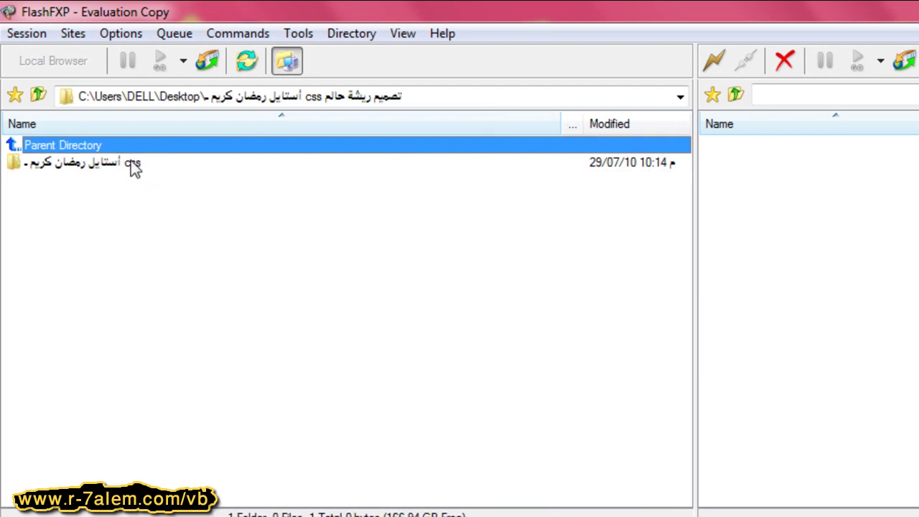
double_click(88, 165)
double_click(58, 166)
left_click(69, 163)
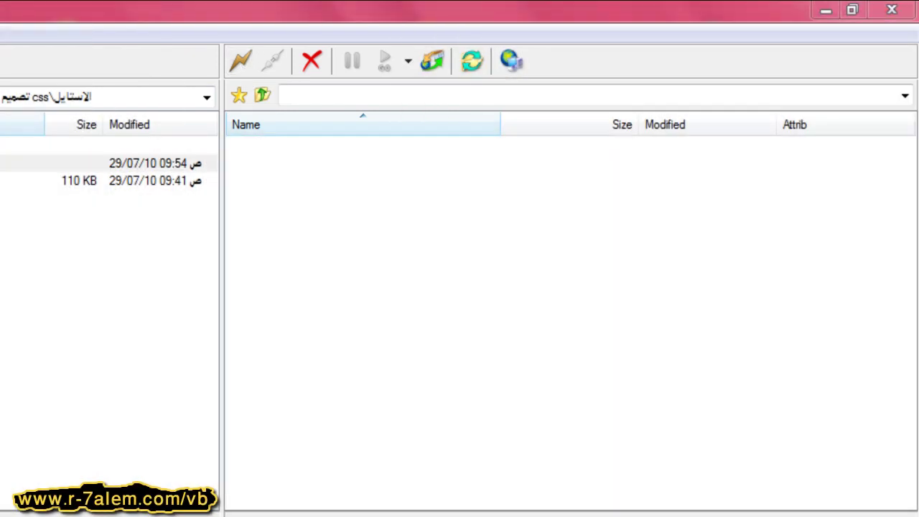
Start a quick connection and load the saved r-7alem.com entry from the connection history.
left_click(254, 69)
left_click(276, 91)
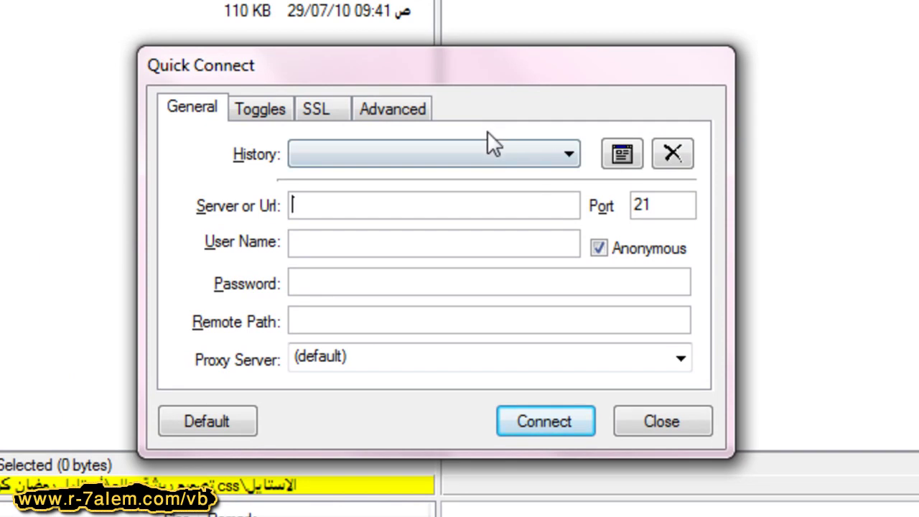
left_click(558, 157)
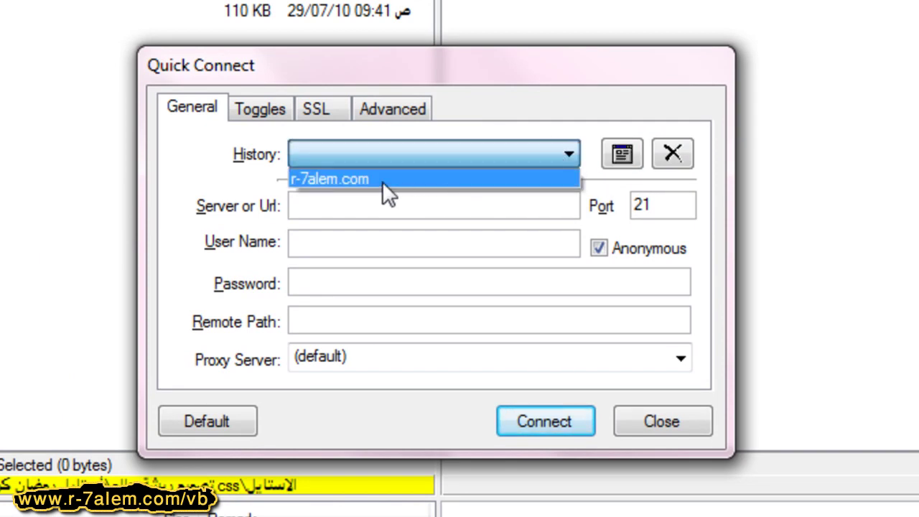
left_click(547, 106)
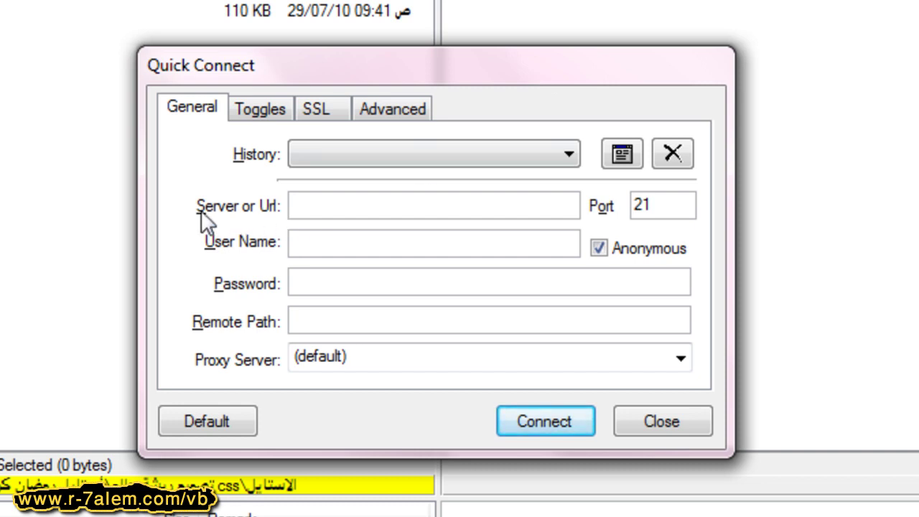
left_click(324, 204)
left_click(354, 158)
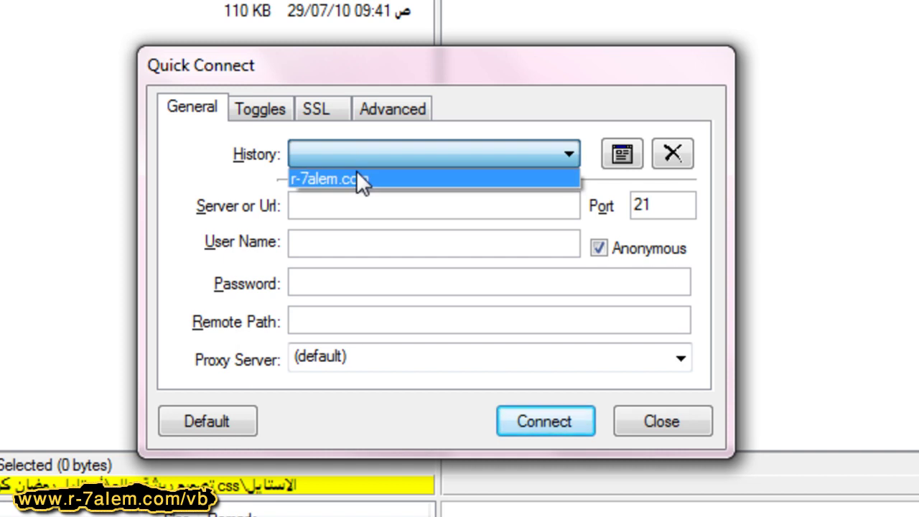
left_click(357, 177)
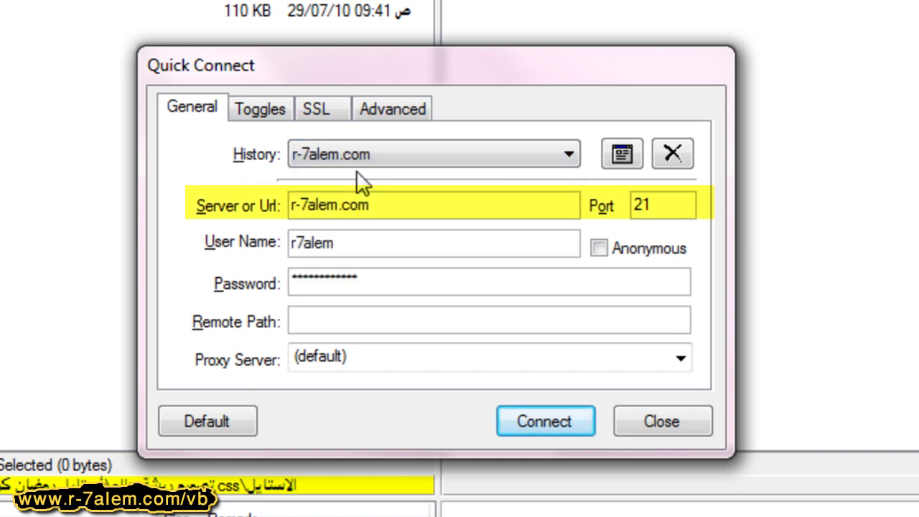
Review the server address, port, user name and password fields of the quick connection.
mouse_move(378, 205)
left_mouse_down()
mouse_move(313, 205)
mouse_move(290, 215)
mouse_move(304, 204)
mouse_move(385, 204)
left_mouse_up()
left_click(291, 204)
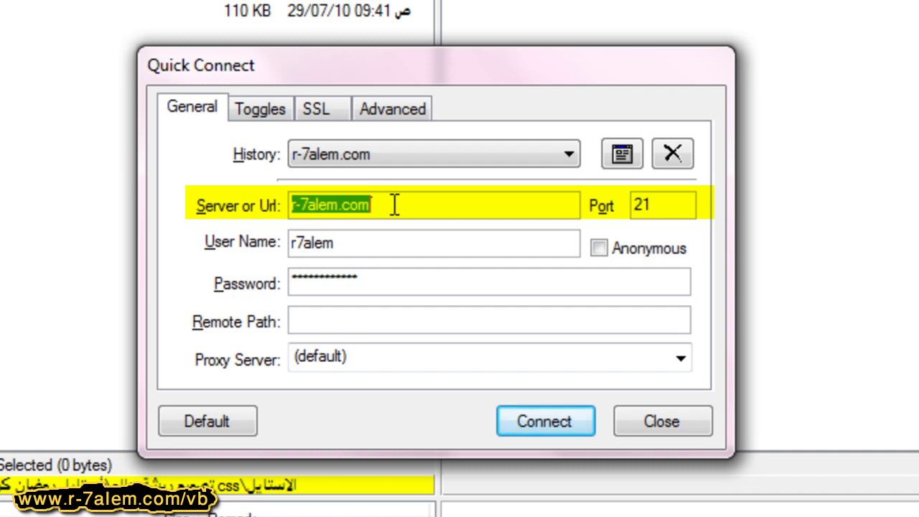
left_click(394, 205)
left_click_drag(662, 206, 642, 202)
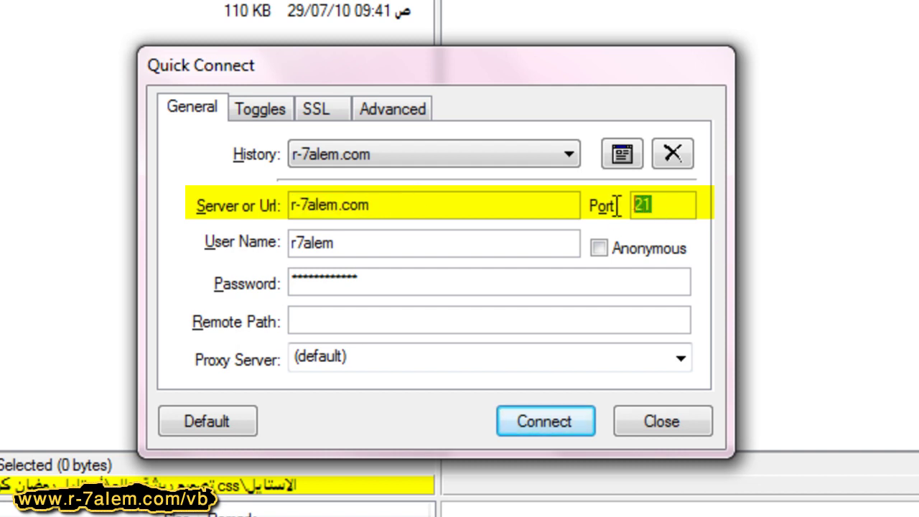
left_click_drag(426, 240, 268, 239)
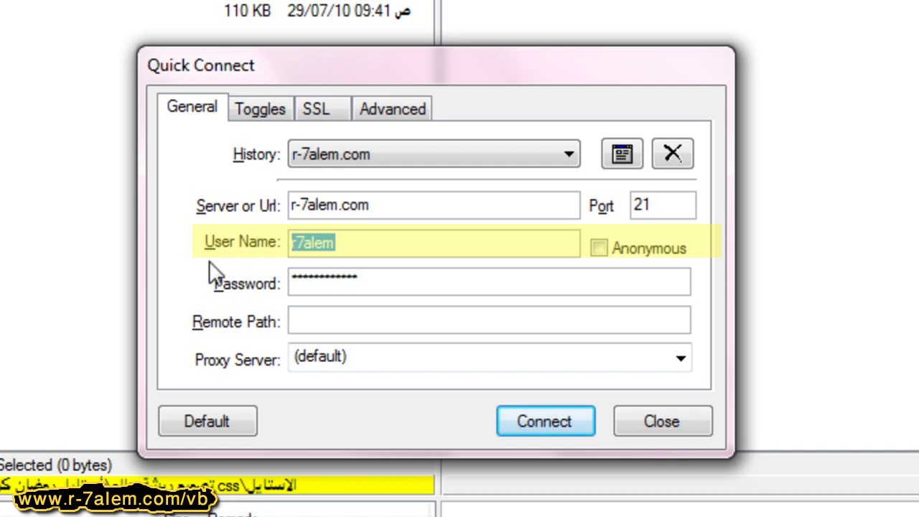
left_click(335, 244)
left_click_drag(335, 244, 267, 241)
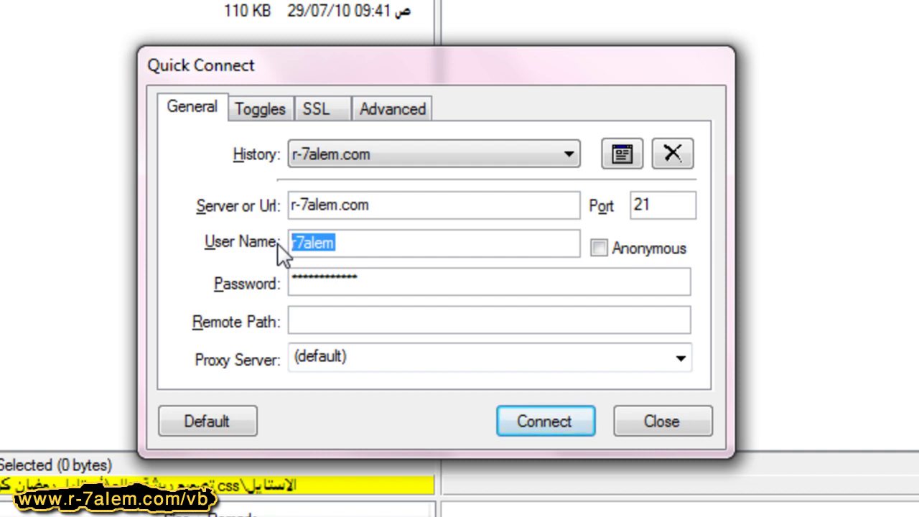
left_click(350, 244)
double_click(322, 244)
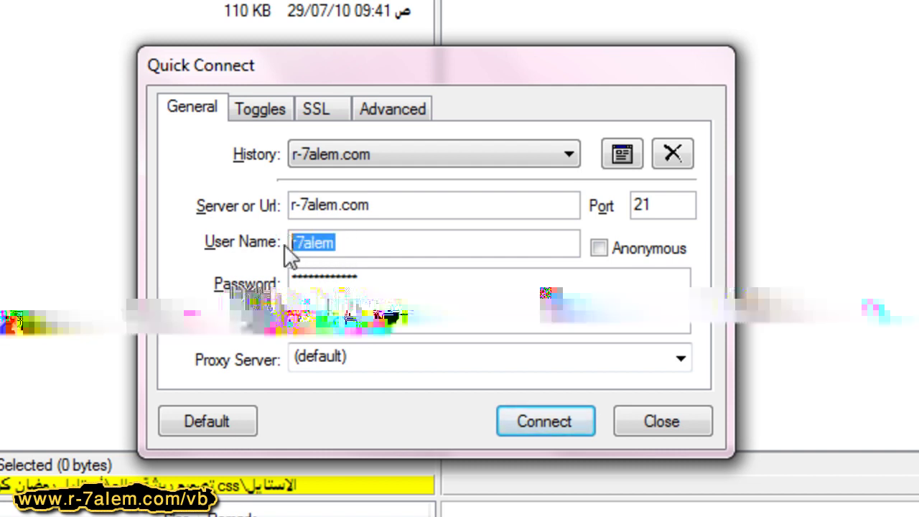
left_click_drag(395, 280, 369, 271)
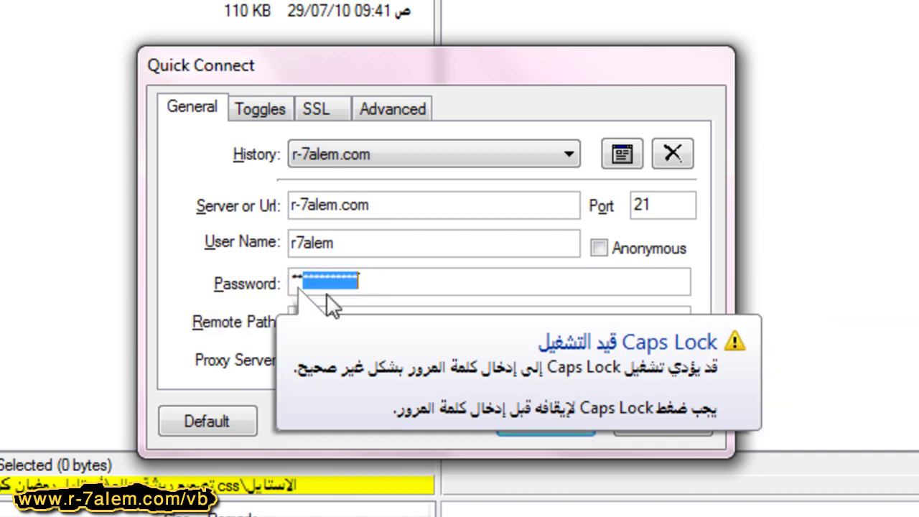
left_click(379, 242)
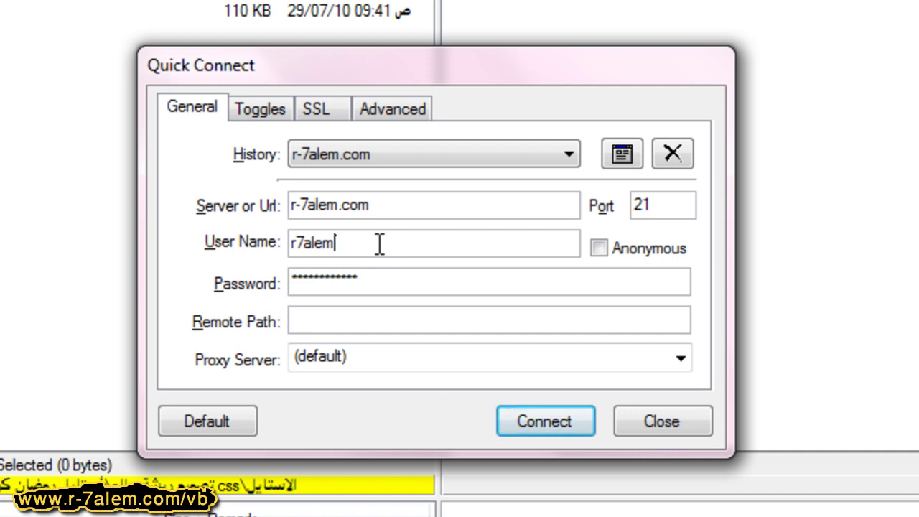
left_click(395, 289)
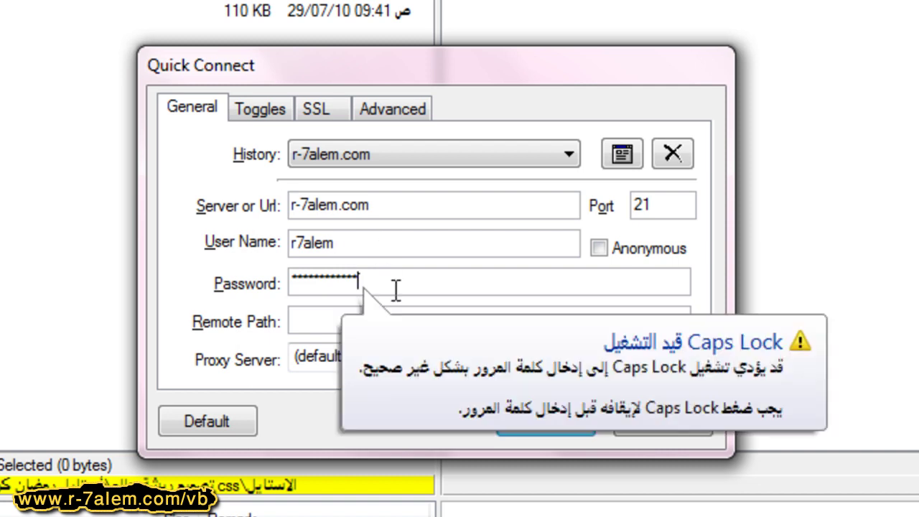
left_click(409, 239)
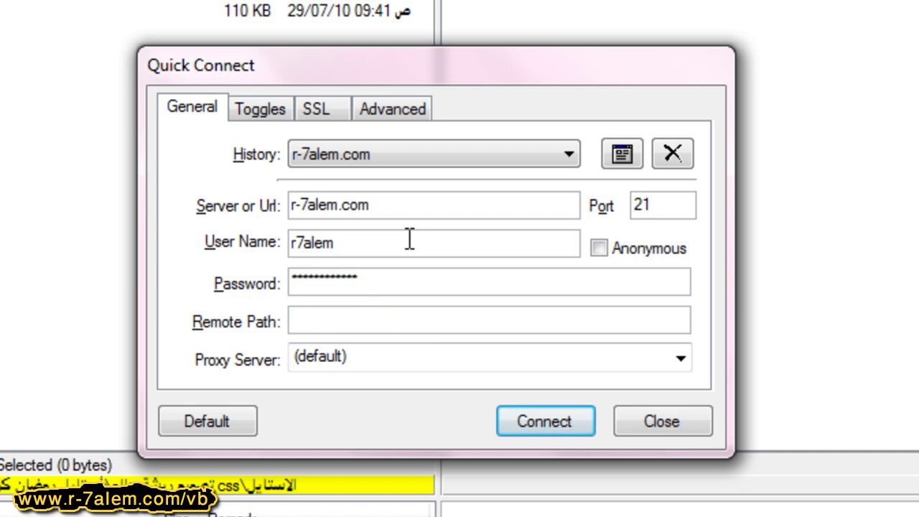
Connect to the r-7alem.com server and open its www folder.
left_click(553, 424)
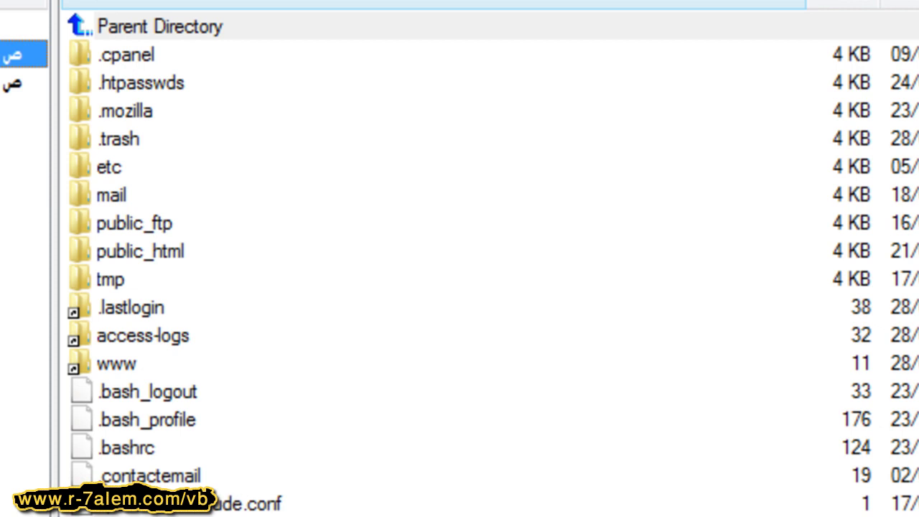
key("Tab")
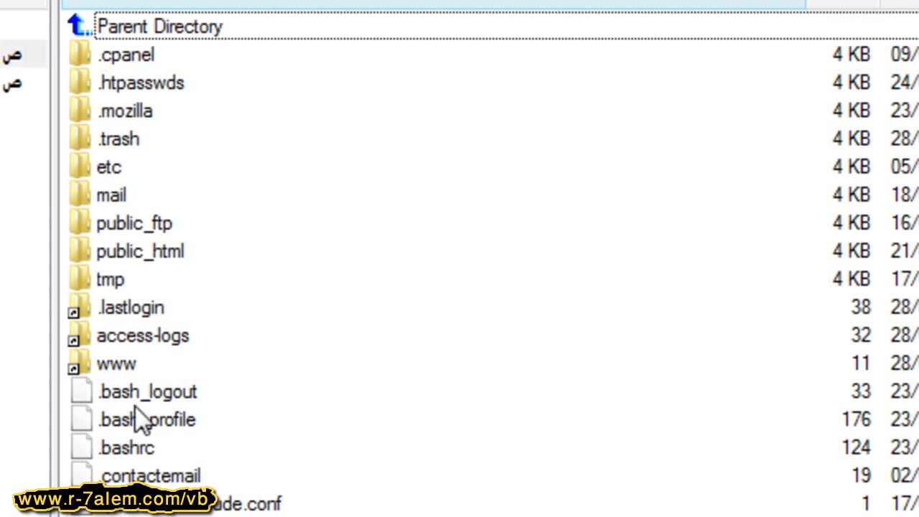
left_click(128, 372)
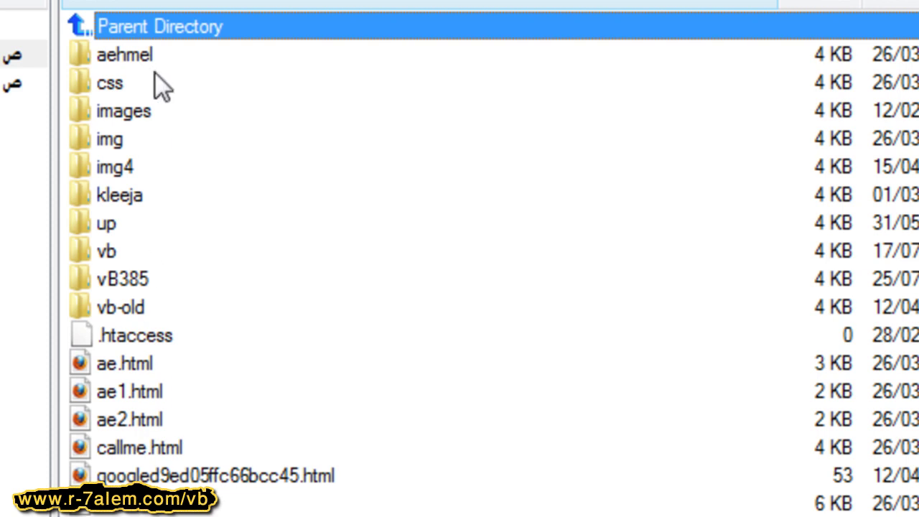
Open the vb forum folder on the server.
left_click(117, 252)
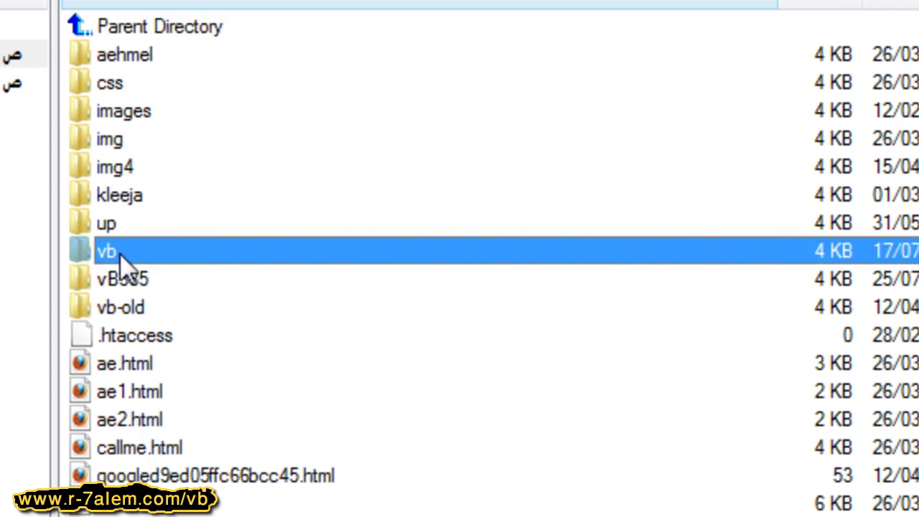
double_click(109, 252)
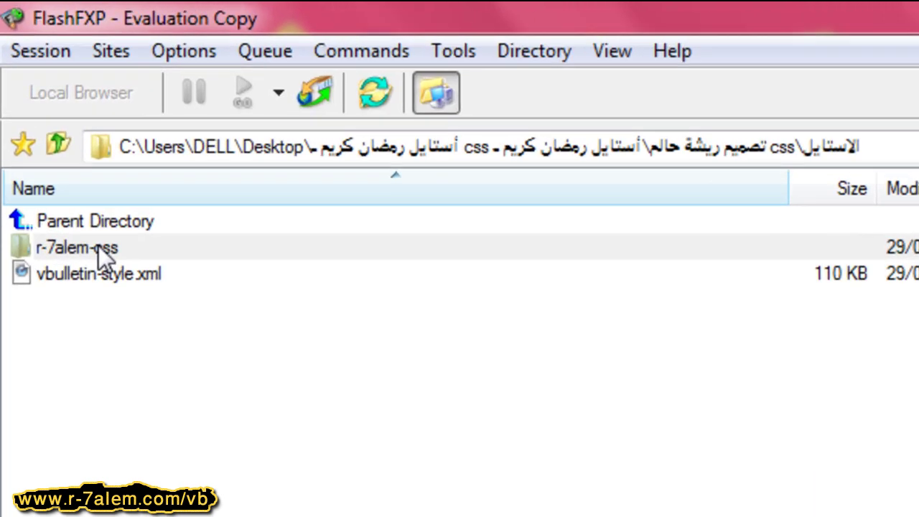
Look at the transfer commands for the local r-7alem-css folder and check the folder list inside the server's vb folder.
right_click(99, 246)
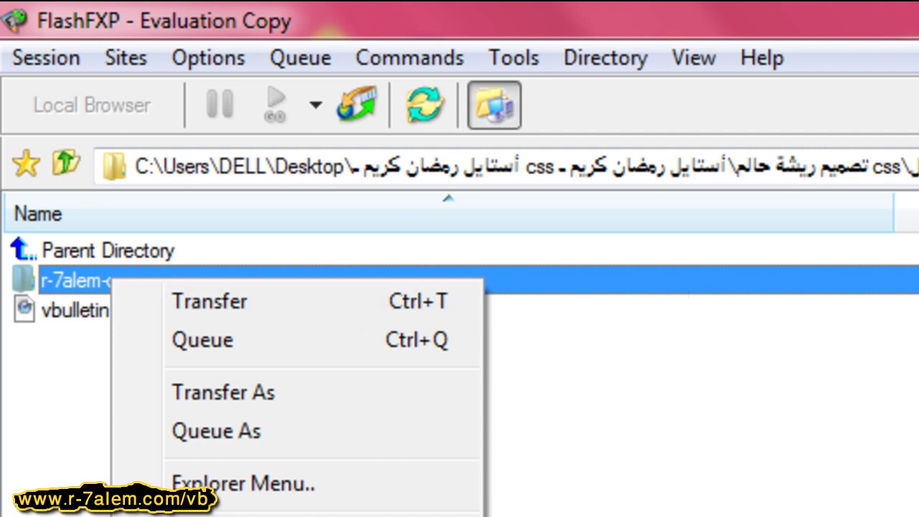
key("Escape")
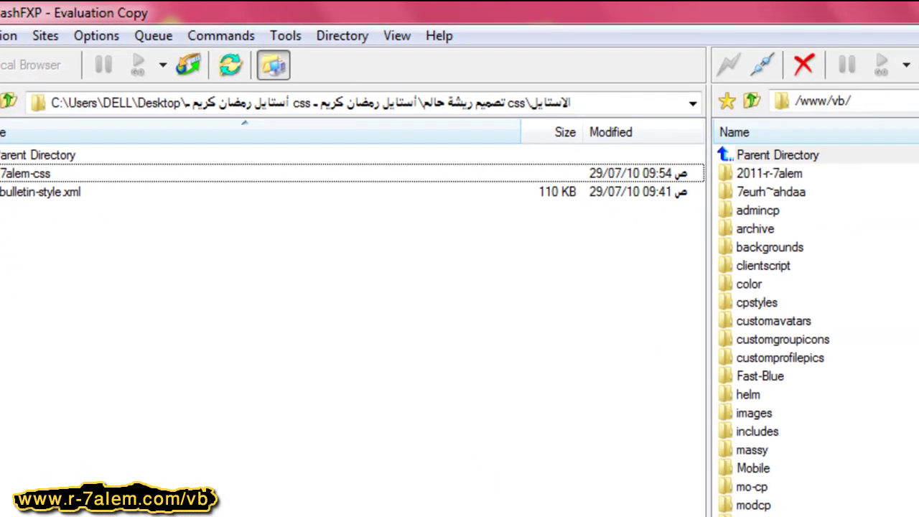
scroll(818, 328, "down", 2)
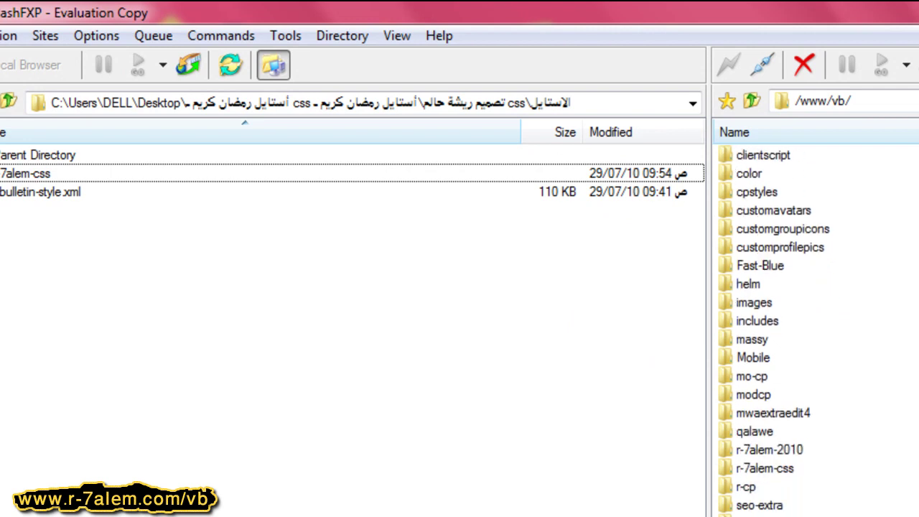
scroll(817, 329, "up", 2)
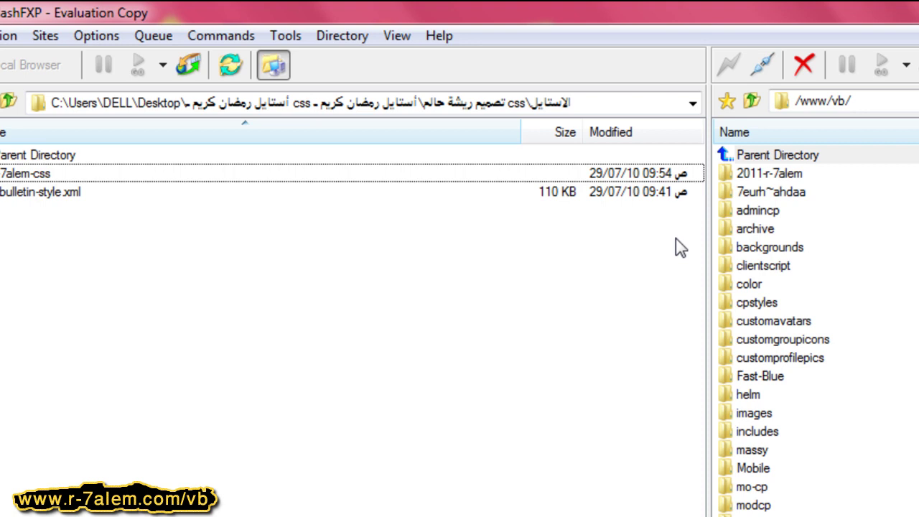
left_click_drag(669, 237, 220, 180)
left_click(318, 331)
left_click_drag(390, 322, 622, 202)
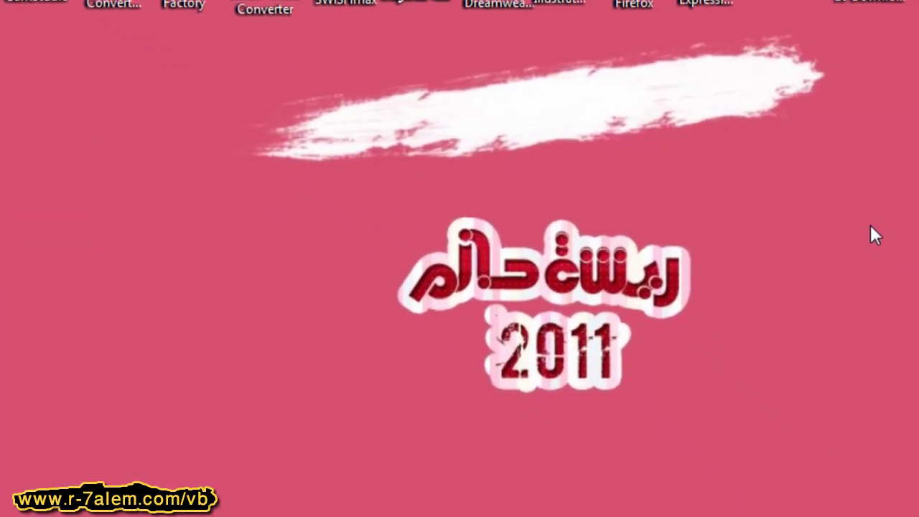
right_click(867, 224)
left_click(839, 285)
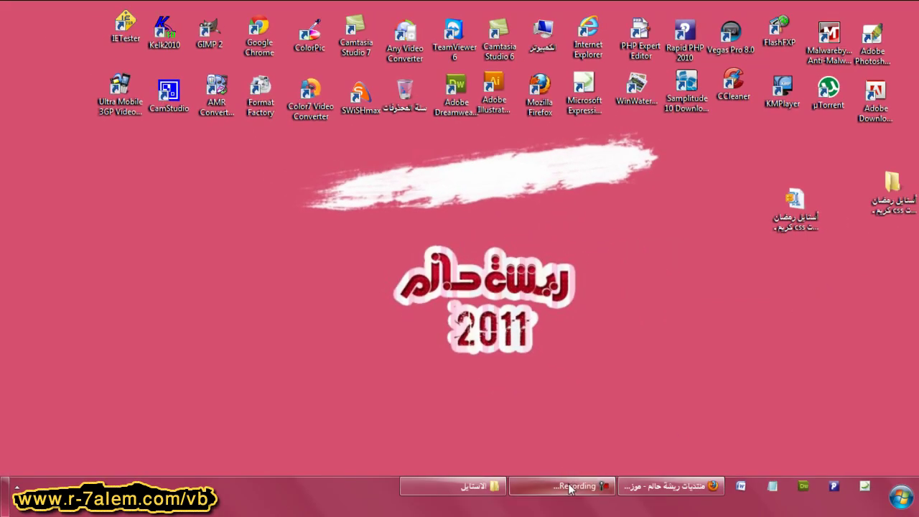
left_click(570, 488)
left_click(854, 426)
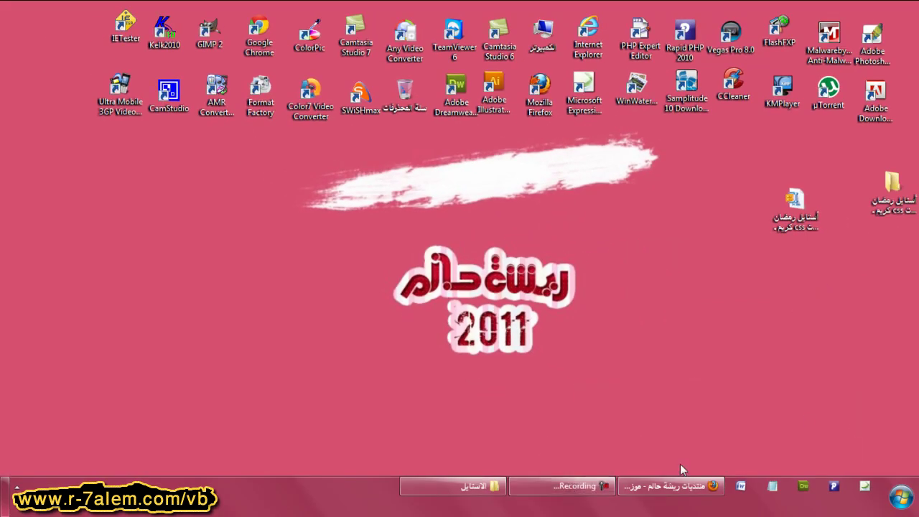
Switch to the forum in Firefox and open the الإدارة link from the foot of its home page in a new tab.
mouse_move(674, 490)
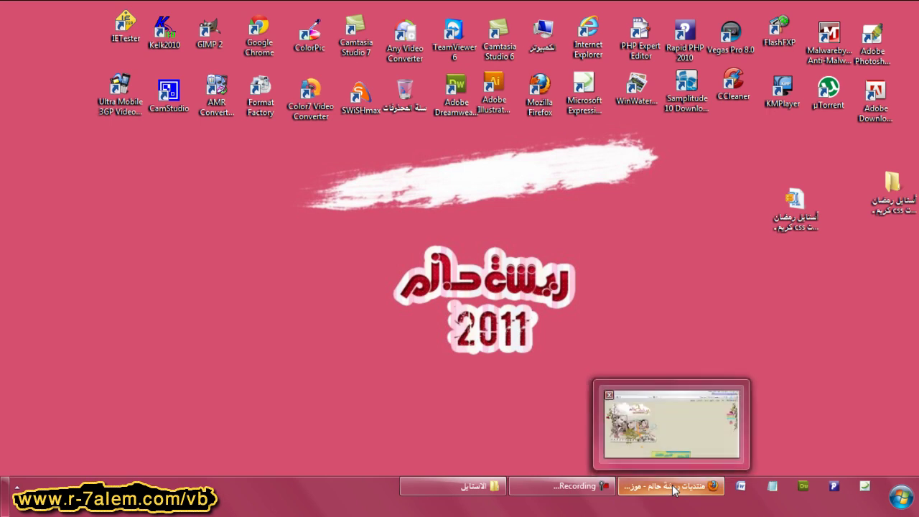
left_click(674, 490)
left_click_drag(914, 115, 914, 423)
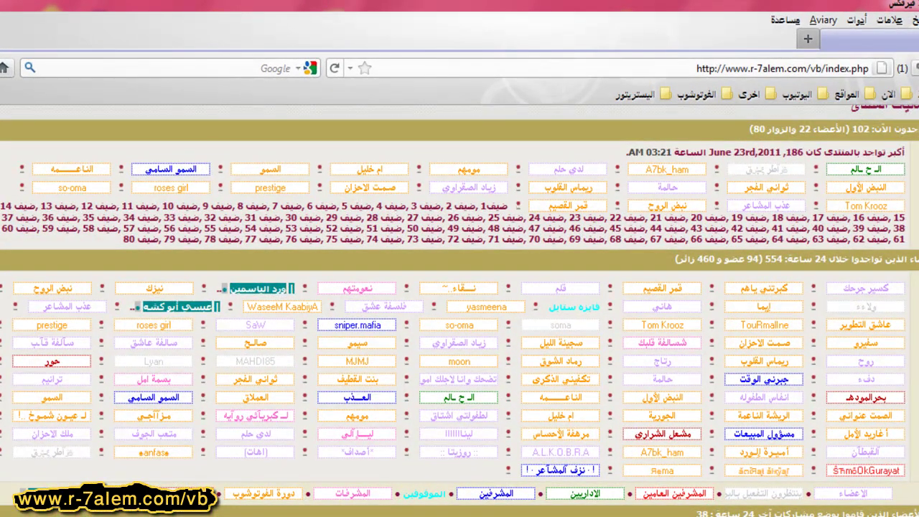
scroll(459, 310, "down", 10)
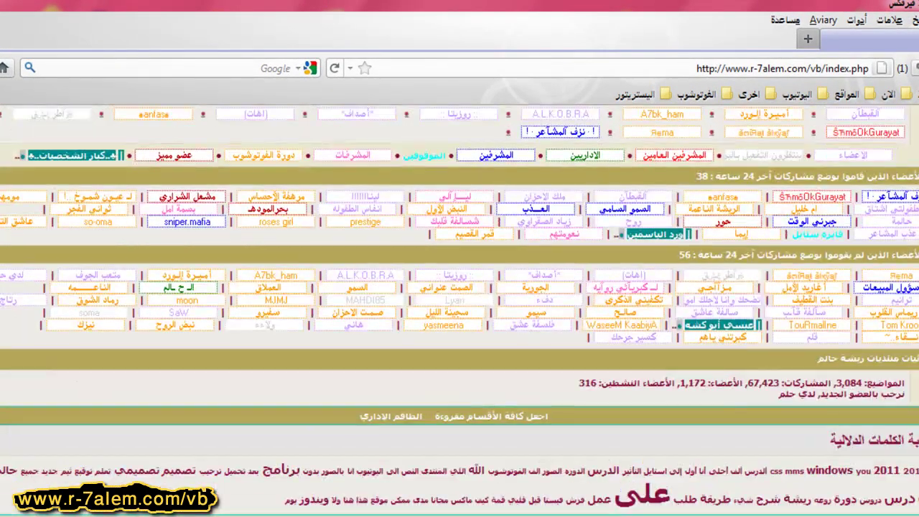
scroll(459, 287, "down", 5)
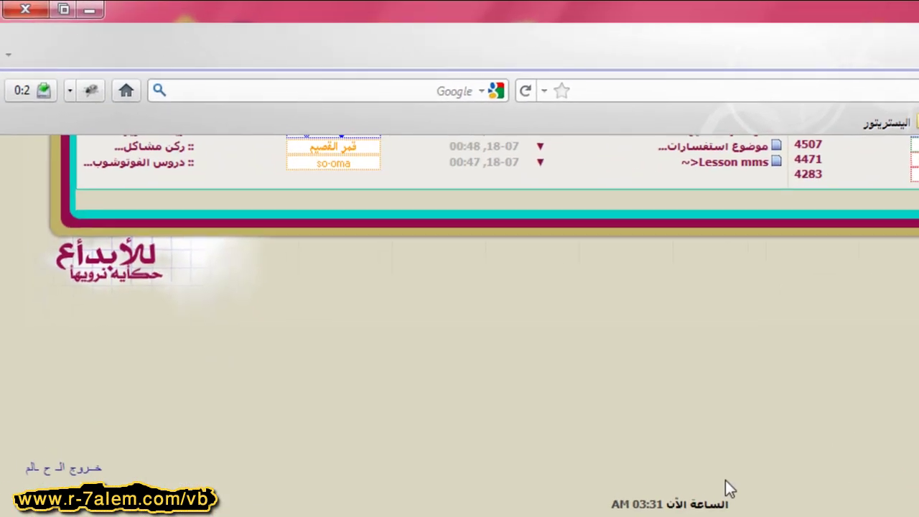
right_click(189, 147)
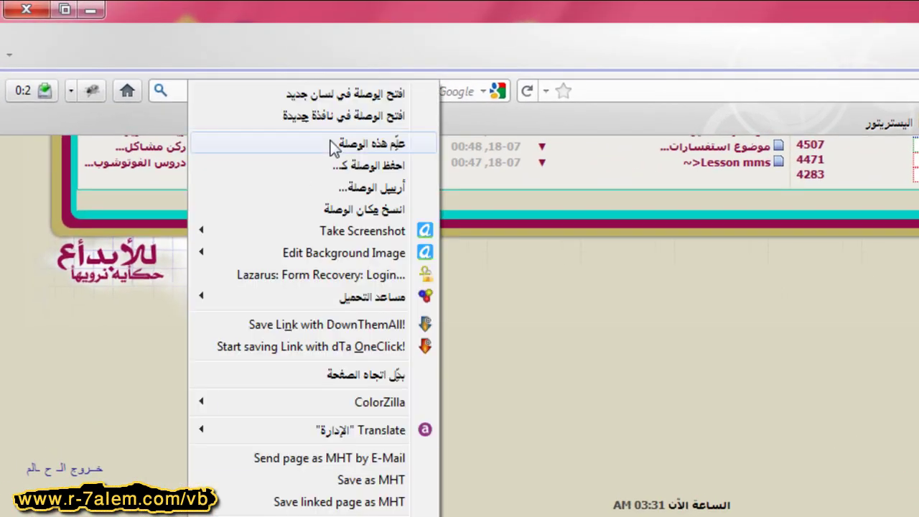
left_click(341, 98)
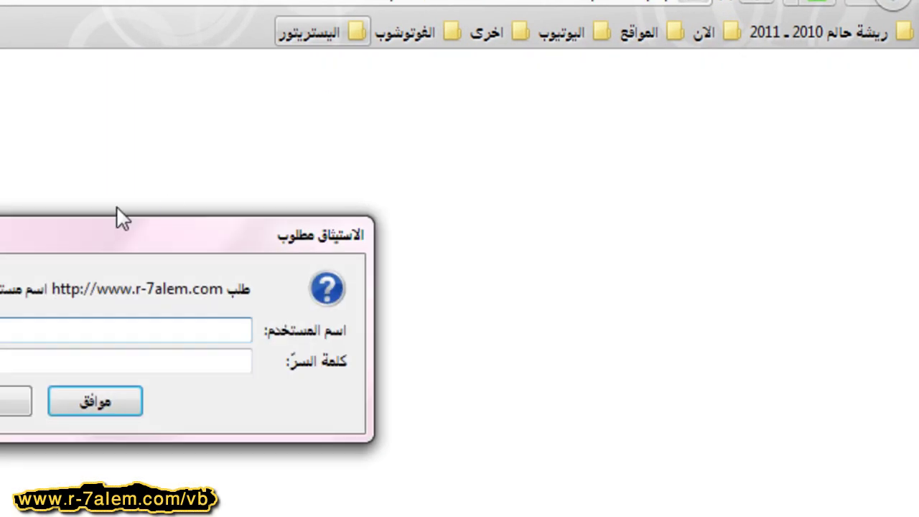
Submit the site authentication, log in to the vBulletin control panel with the account password, and dismiss the offer to remember it.
left_click(102, 407)
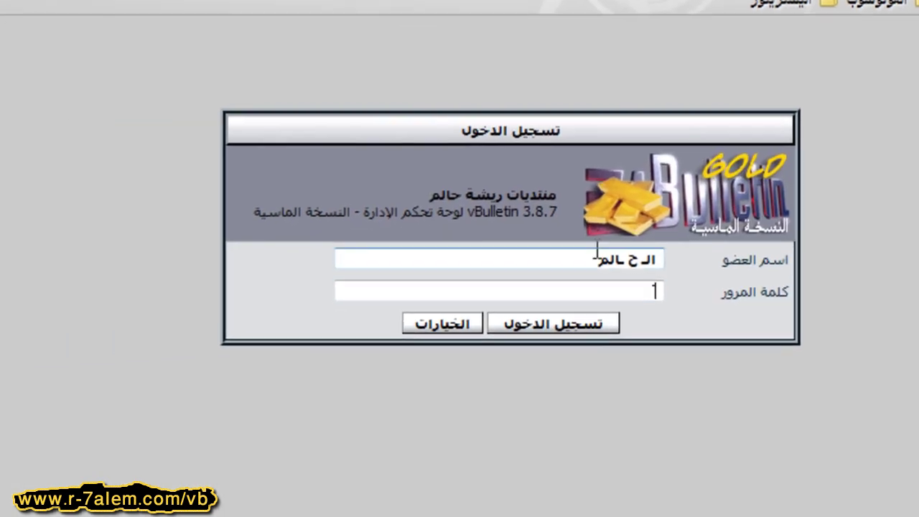
left_click_drag(595, 261, 661, 271)
left_click(647, 296)
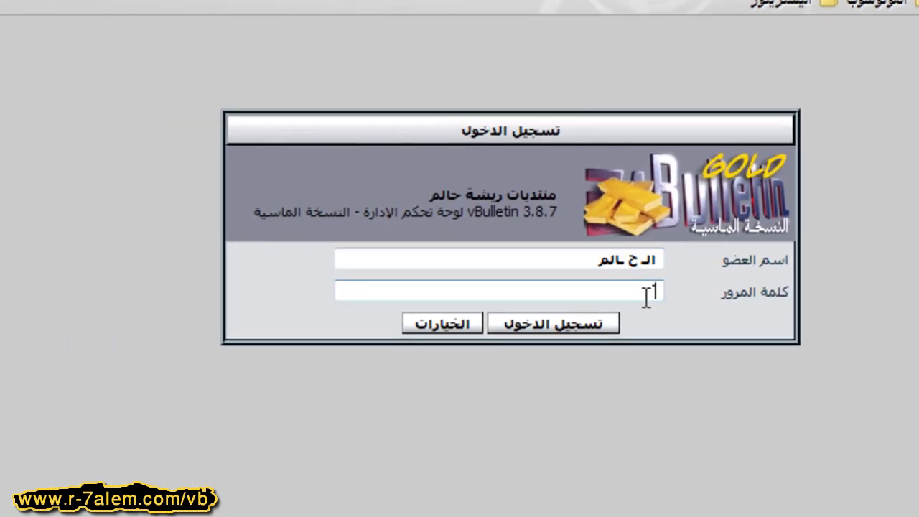
type("••••••••")
key("Return")
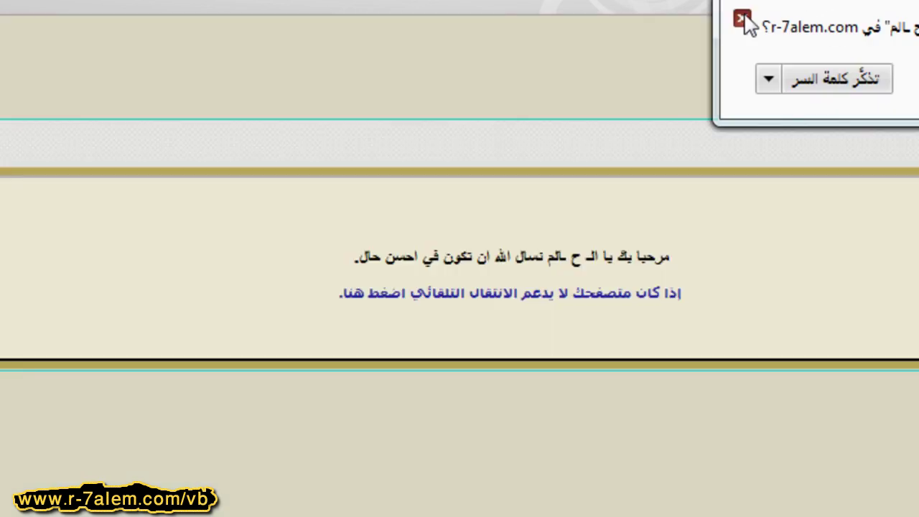
left_click(742, 19)
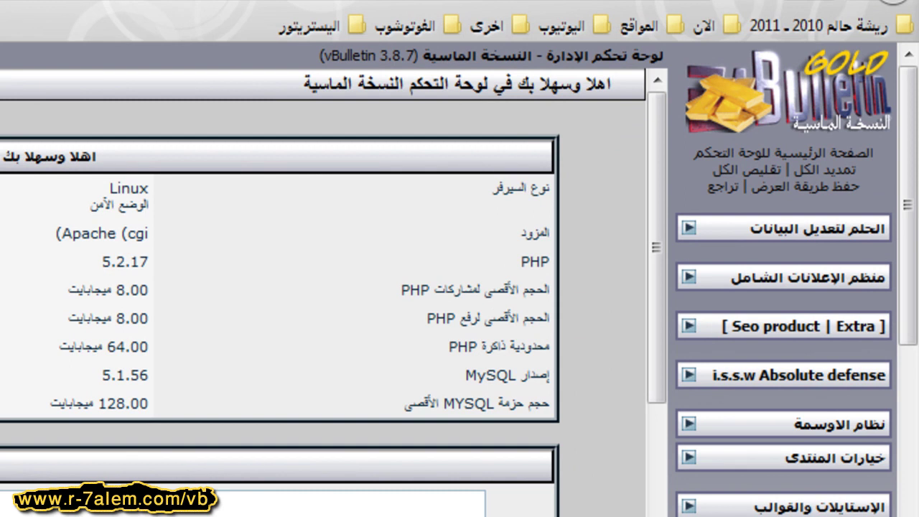
Locate the الإستايلات والقوالب section in the control panel's navigation list.
scroll(911, 359, "down", 5)
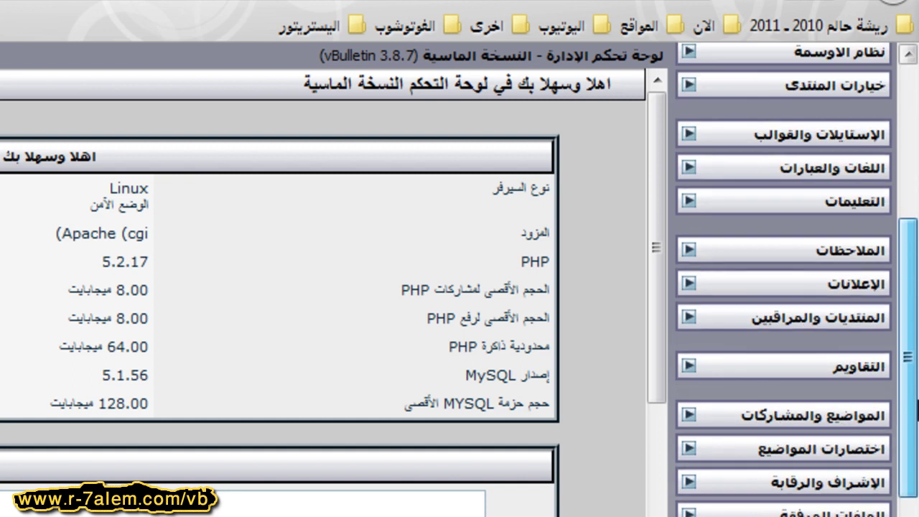
left_click_drag(917, 405, 916, 244)
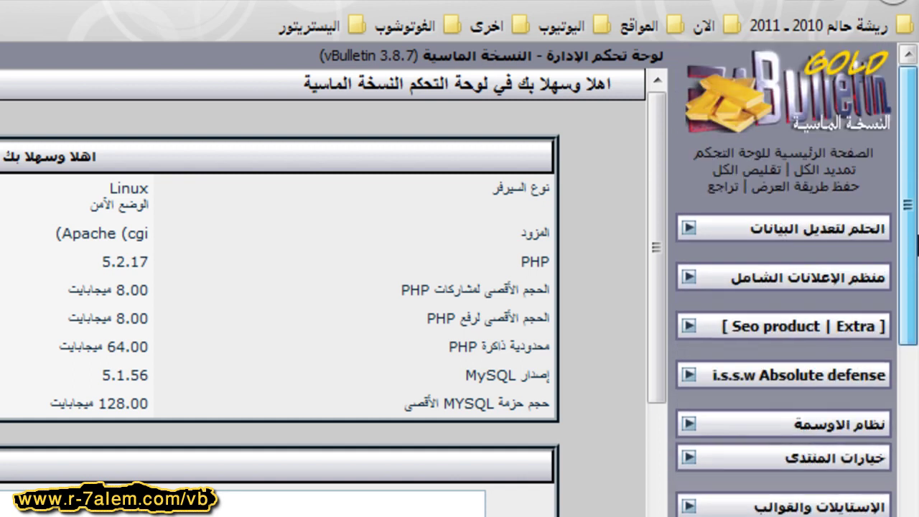
scroll(854, 390, "down", 3)
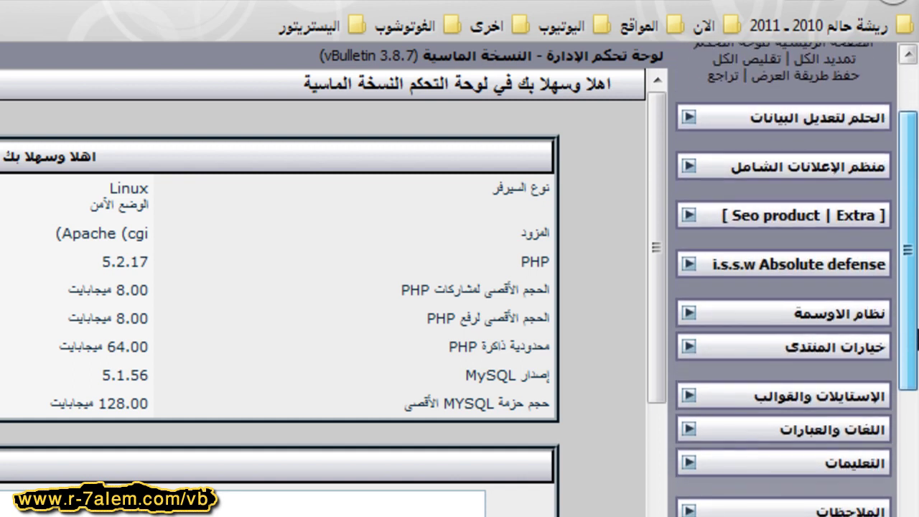